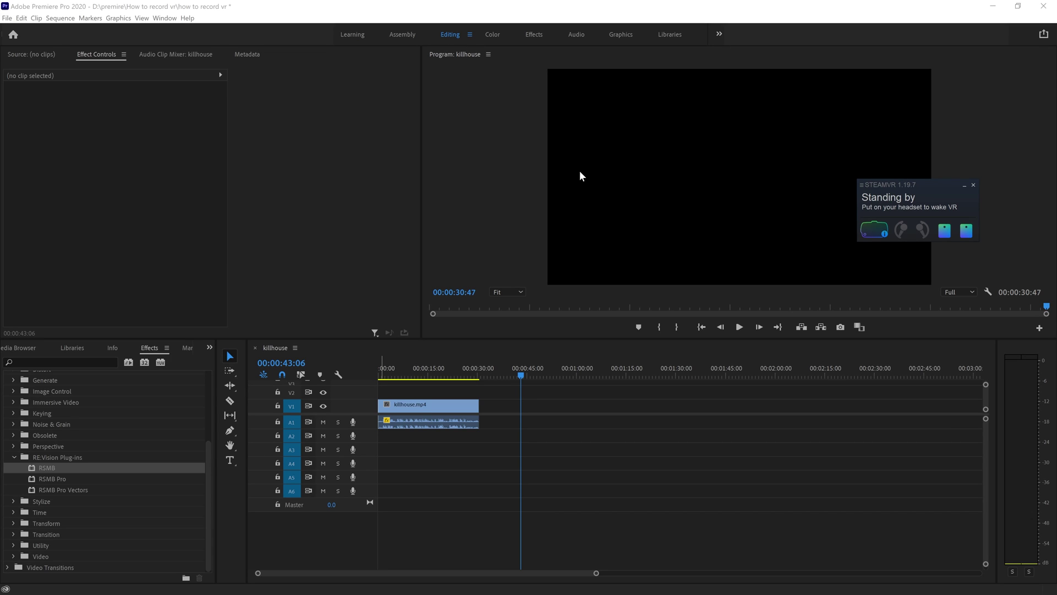
# Open the SteamVR headset mirror with both eyes, left dominant, and make the window taller.
pyautogui.click(873, 183)
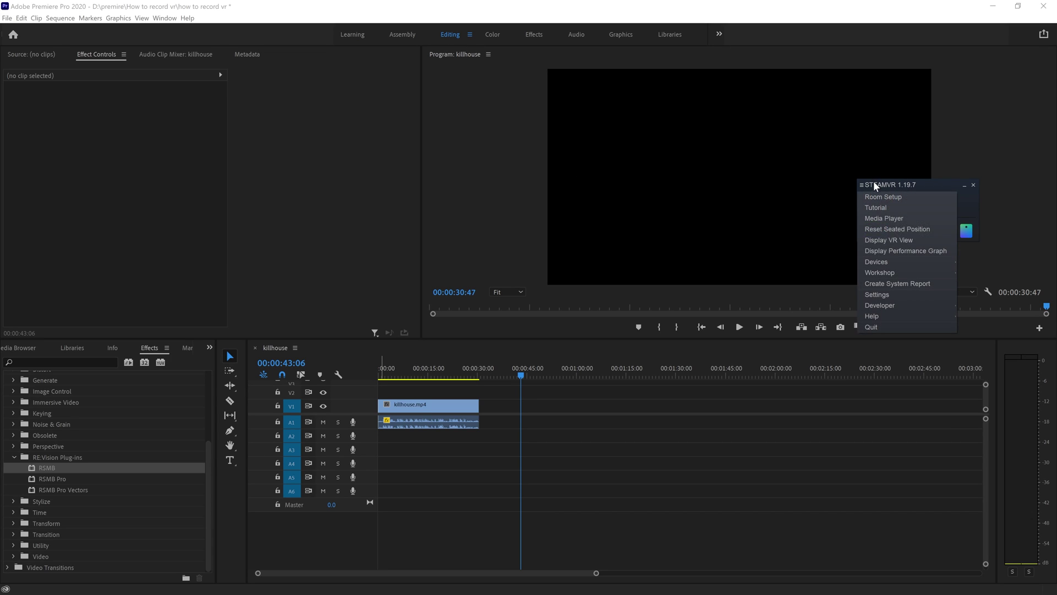
pyautogui.click(908, 242)
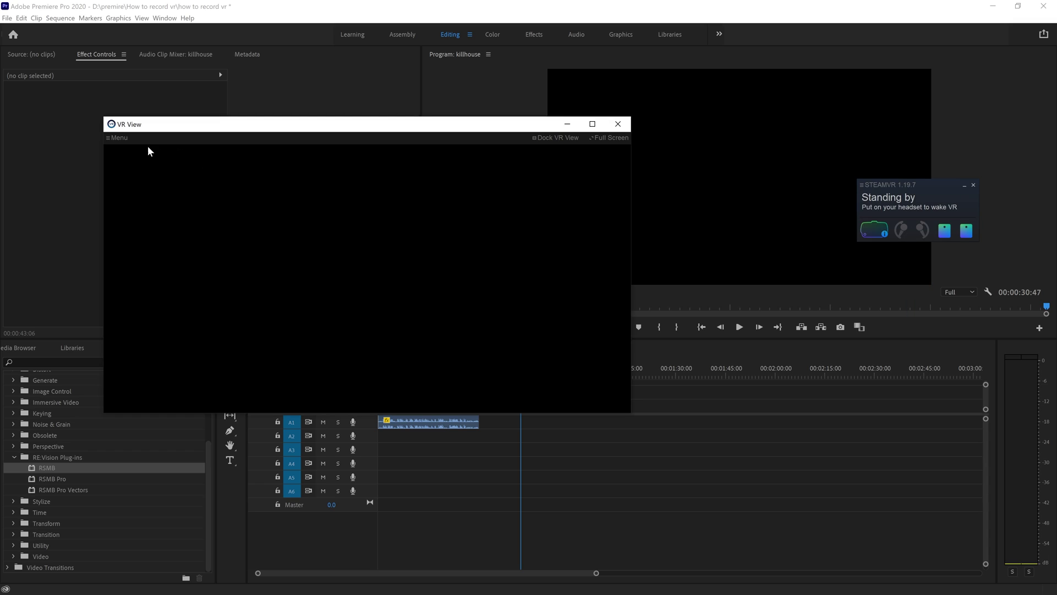
pyautogui.click(125, 138)
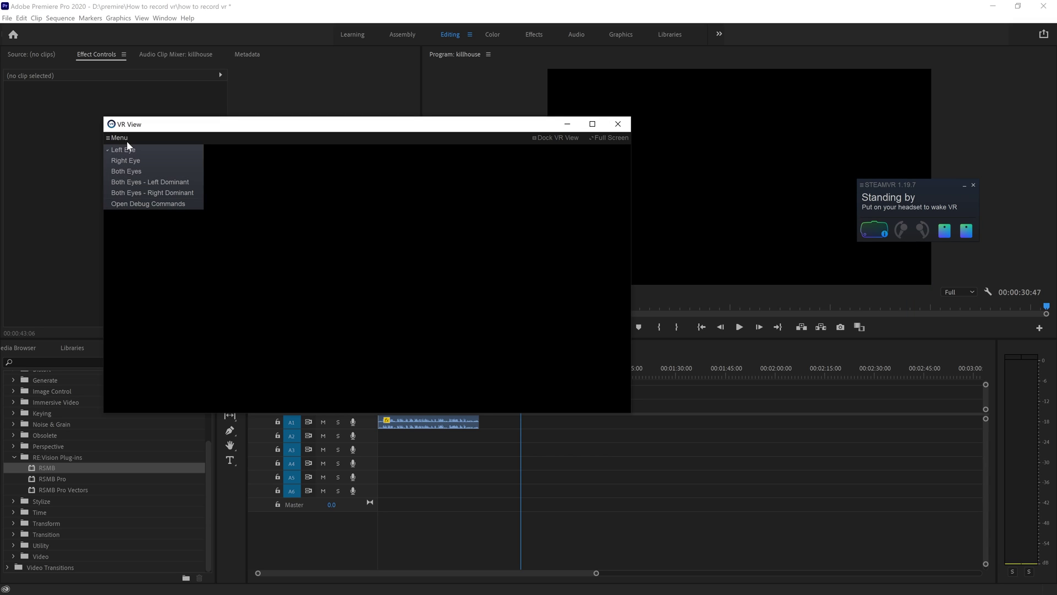
pyautogui.click(135, 184)
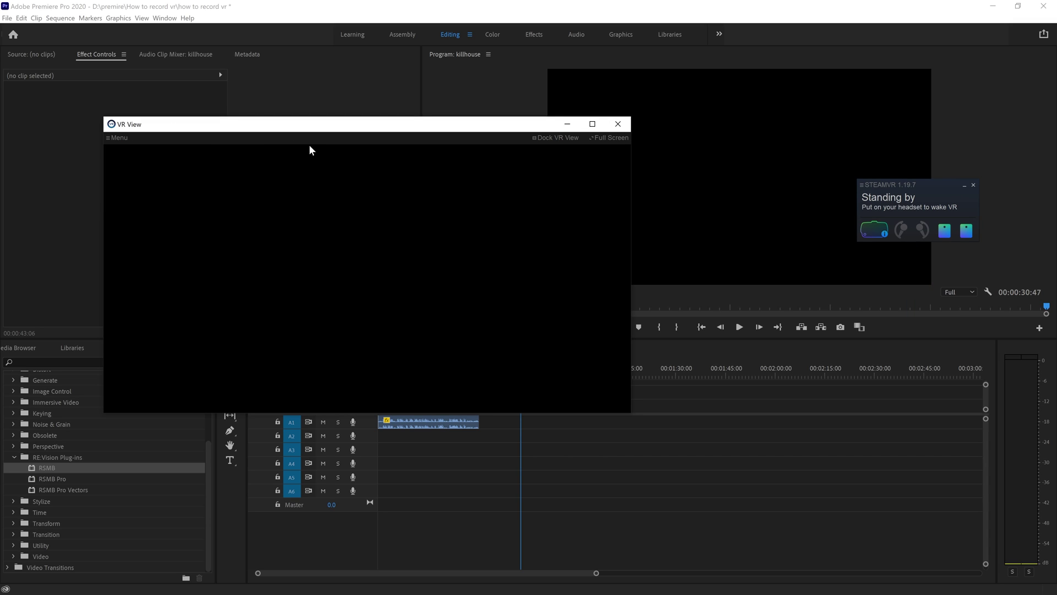
pyautogui.moveTo(440, 117); pyautogui.dragTo(0, 182)
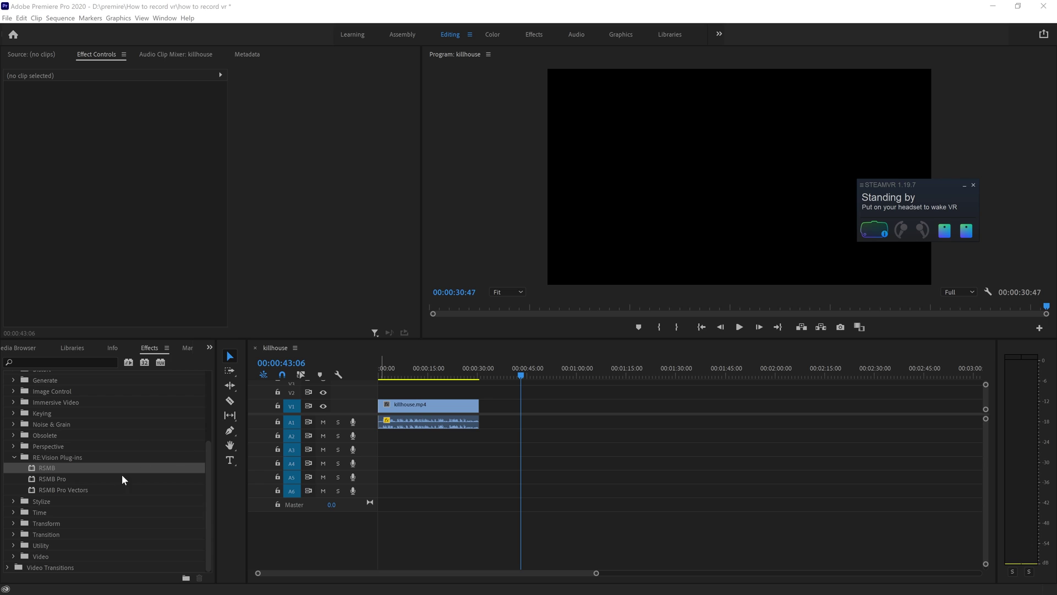
# At 00:00:09:39, apply RSMB motion blur to the killhouse.mp4 clip, then deselect it.
pyautogui.click(410, 378)
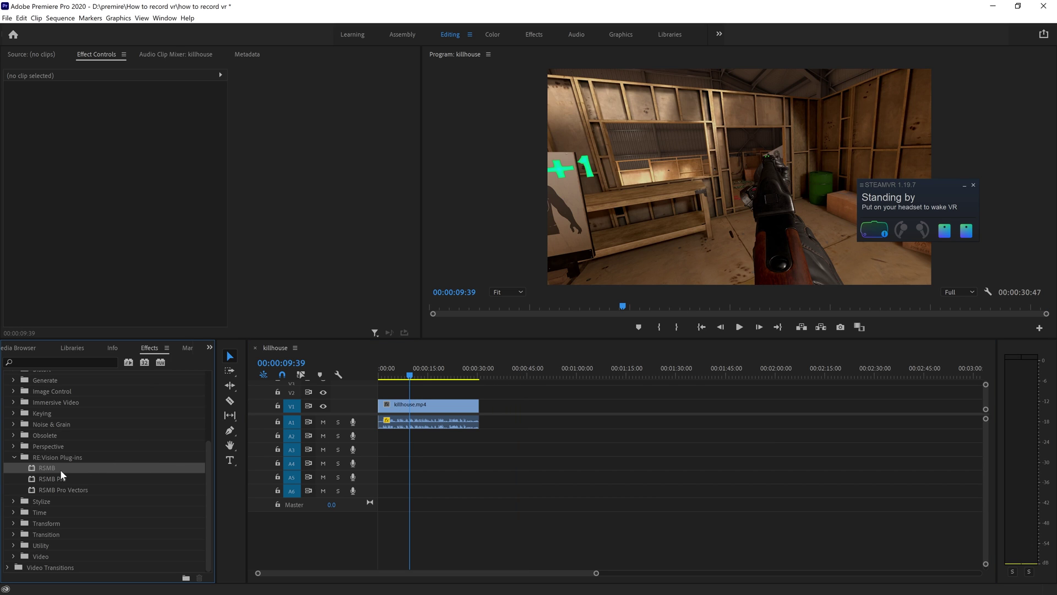
pyautogui.moveTo(37, 469); pyautogui.dragTo(424, 406)
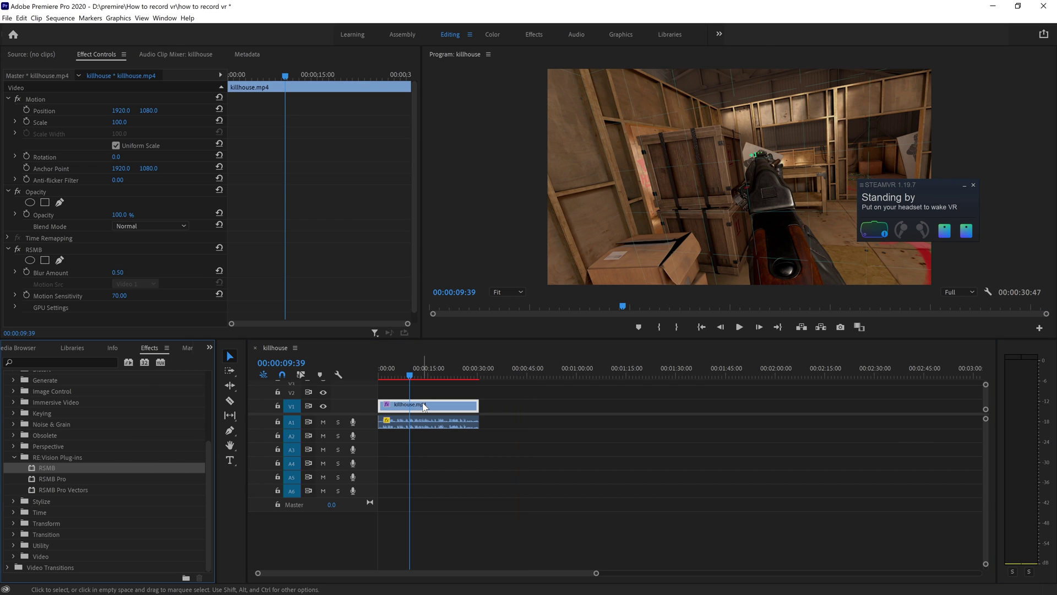
pyautogui.click(665, 425)
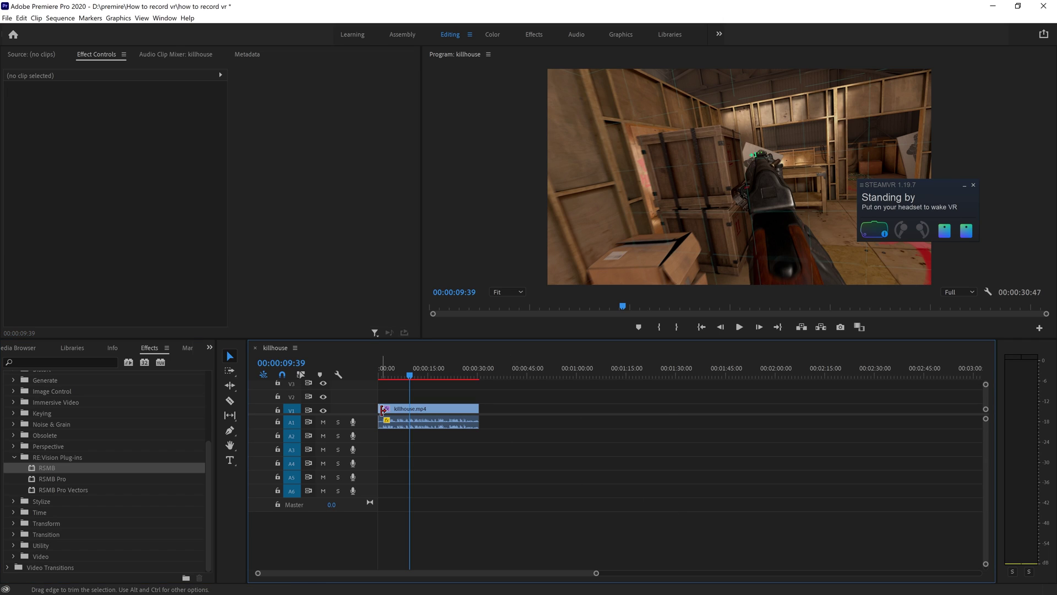
pyautogui.moveTo(986, 385); pyautogui.dragTo(987, 388)
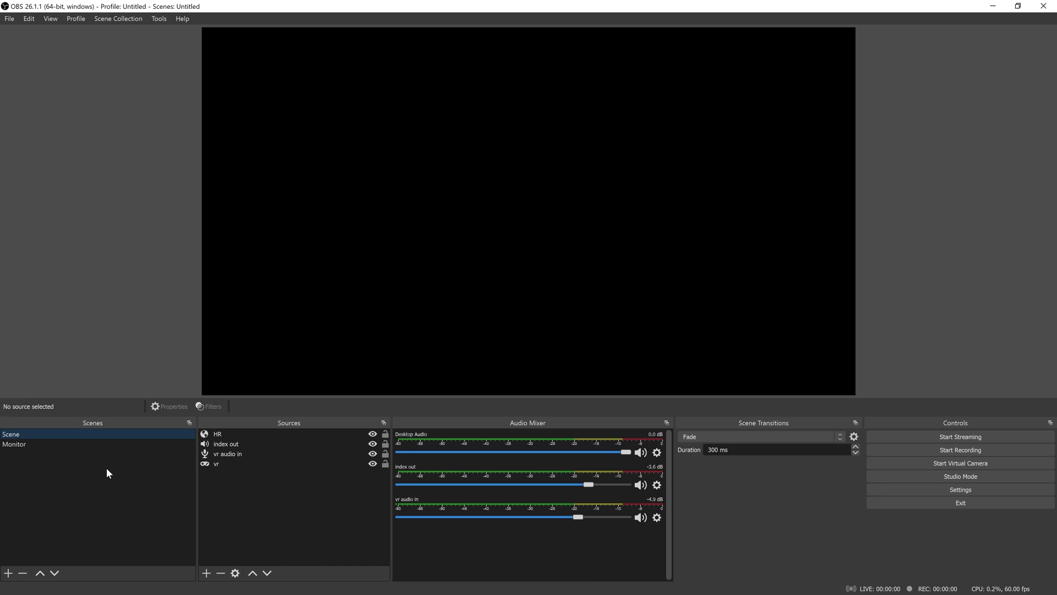
# Add a new scene named VR.
pyautogui.click(8, 573)
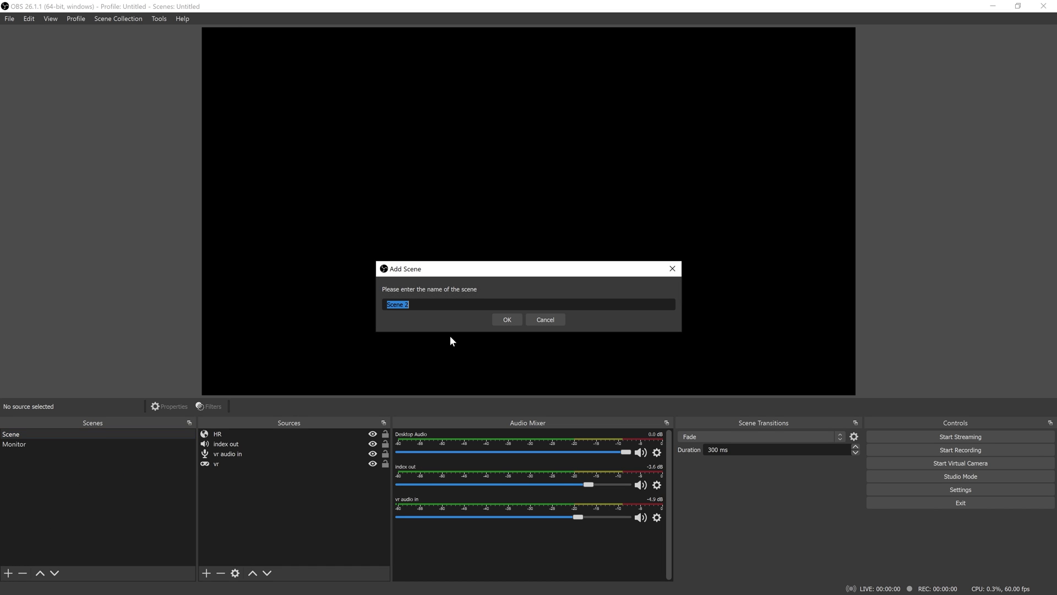
pyautogui.write('VR')
pyautogui.click(506, 322)
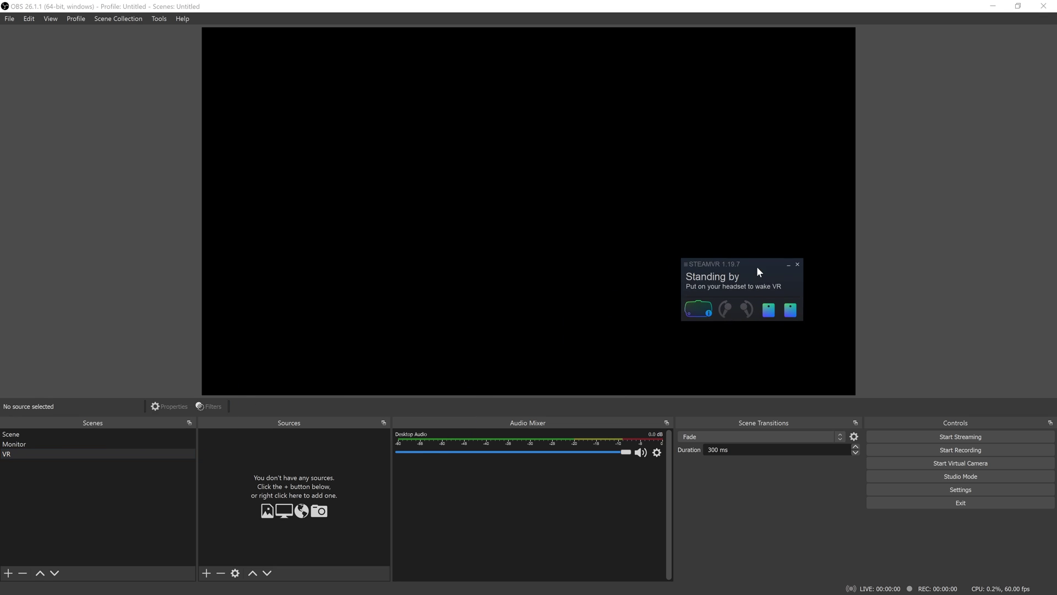
# Reopen SteamVR's VR View mirror set to both eyes, left dominant, and move it aside.
pyautogui.click(705, 264)
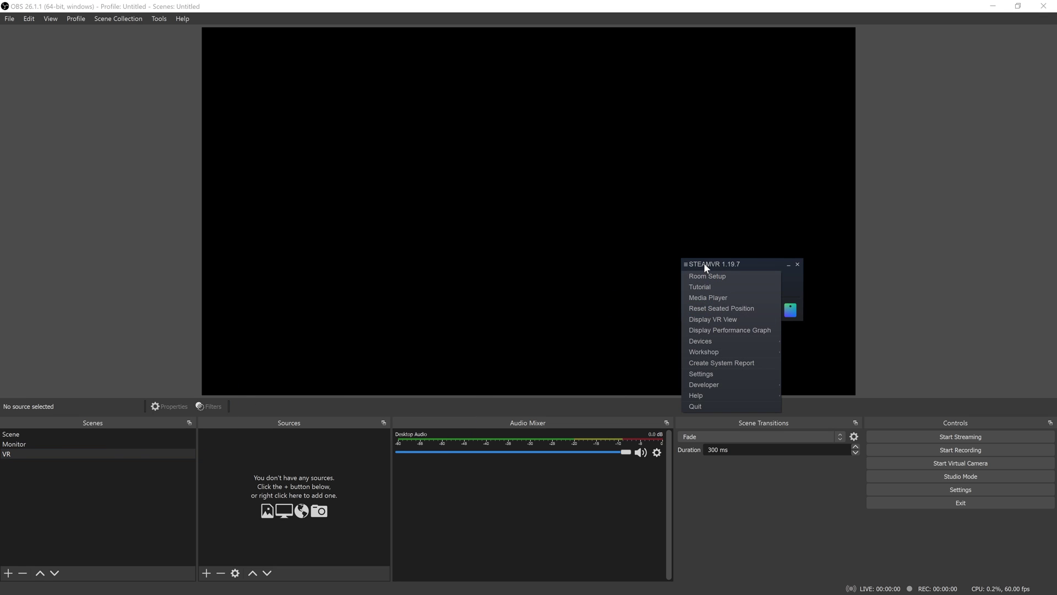
pyautogui.click(731, 320)
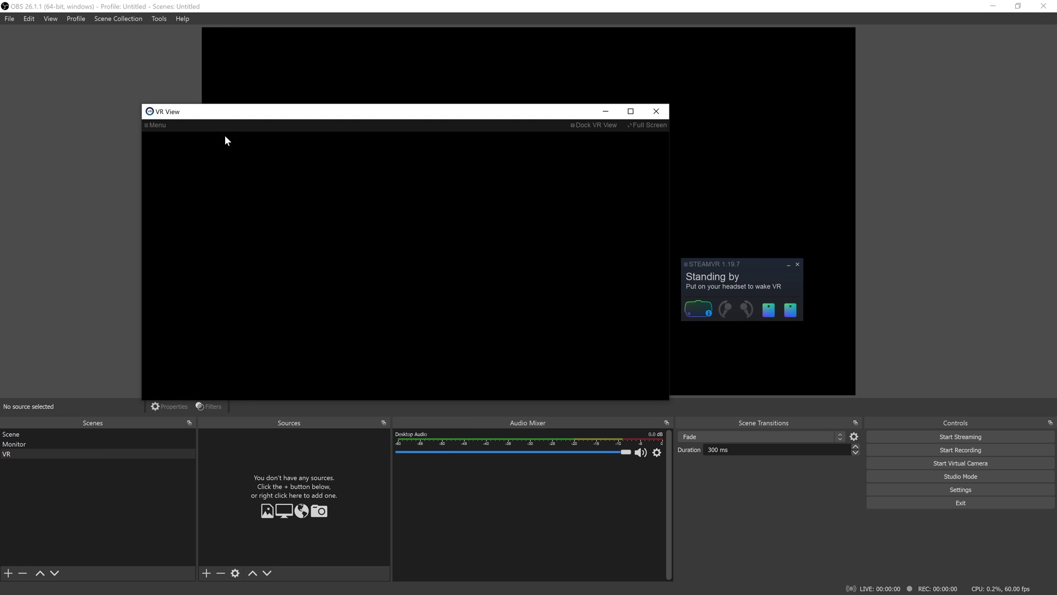
pyautogui.click(157, 124)
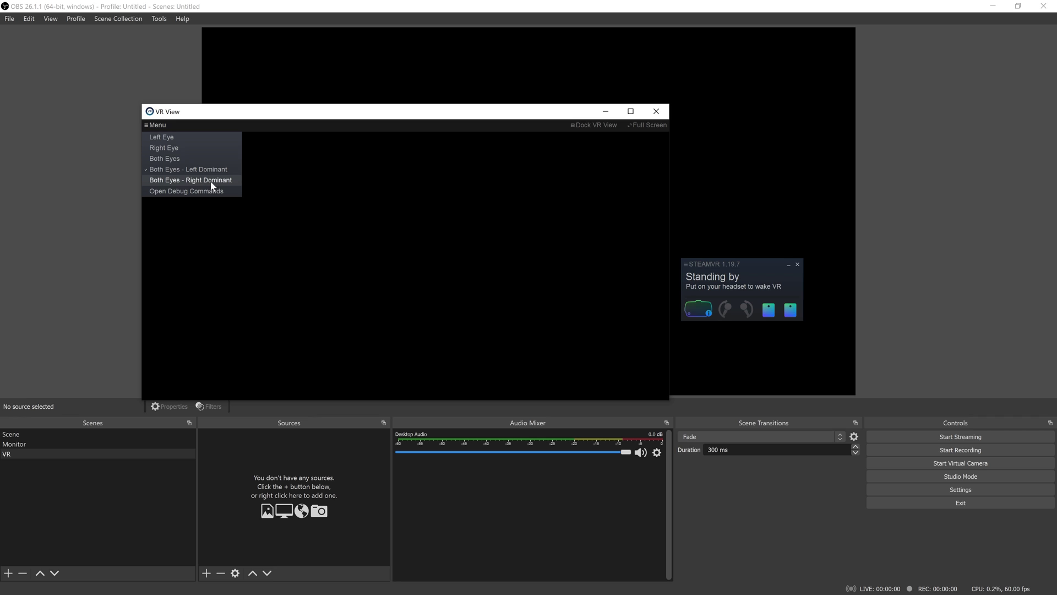
pyautogui.click(452, 184)
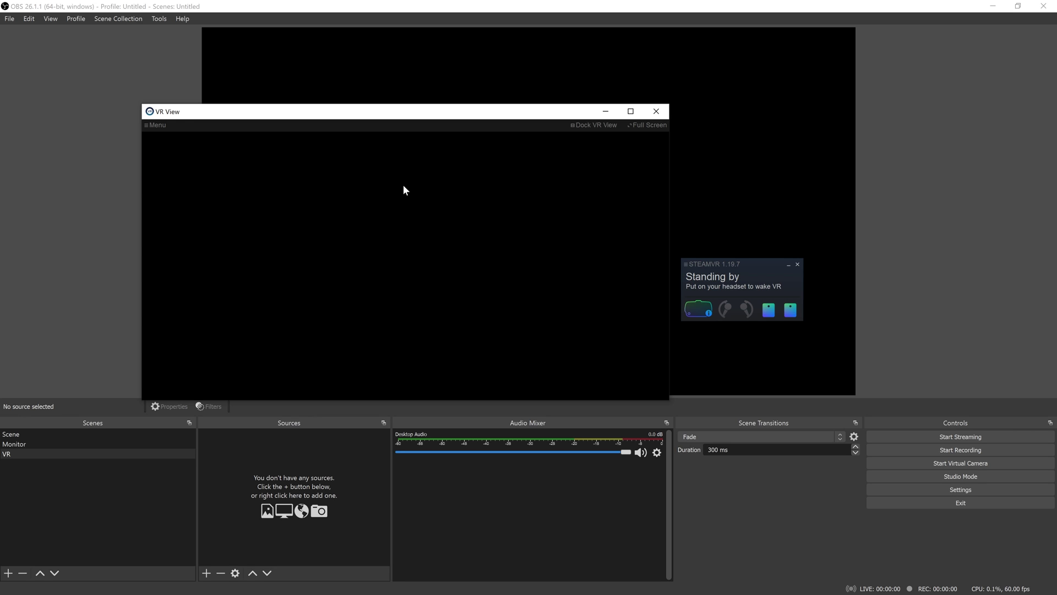
pyautogui.click(157, 125)
pyautogui.click(194, 168)
pyautogui.moveTo(499, 118); pyautogui.dragTo(1056, 165)
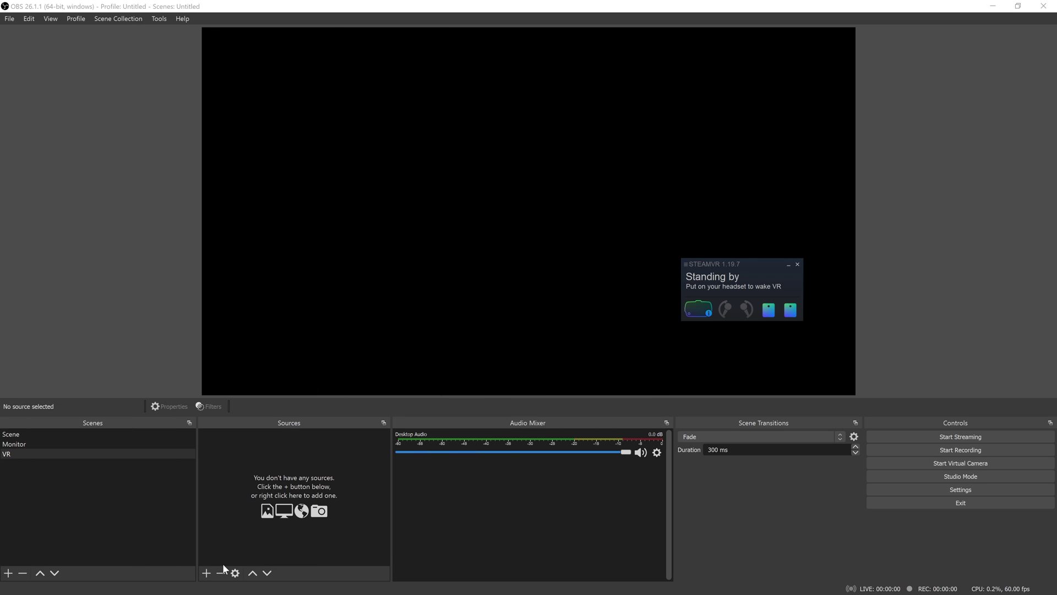
# Add a Game Capture source named SteamVR.
pyautogui.click(207, 573)
pyautogui.click(285, 445)
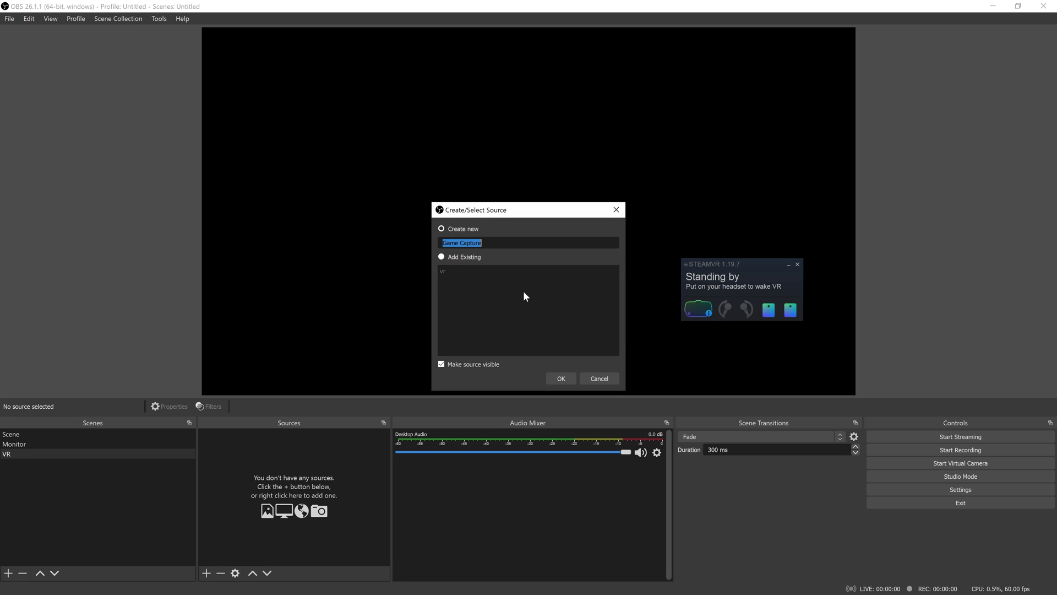
pyautogui.write('SteamVR')
pyautogui.click(561, 378)
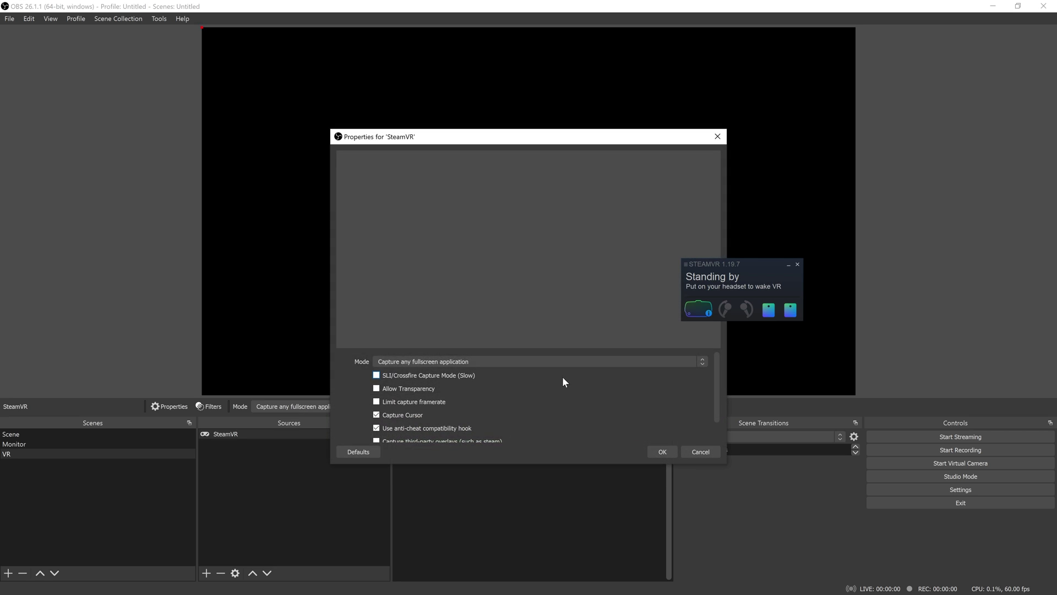
# Set SteamVR to capture the [vrmonitor.exe]: VR View window and stretch it over the canvas.
pyautogui.click(500, 359)
pyautogui.click(494, 376)
pyautogui.click(477, 351)
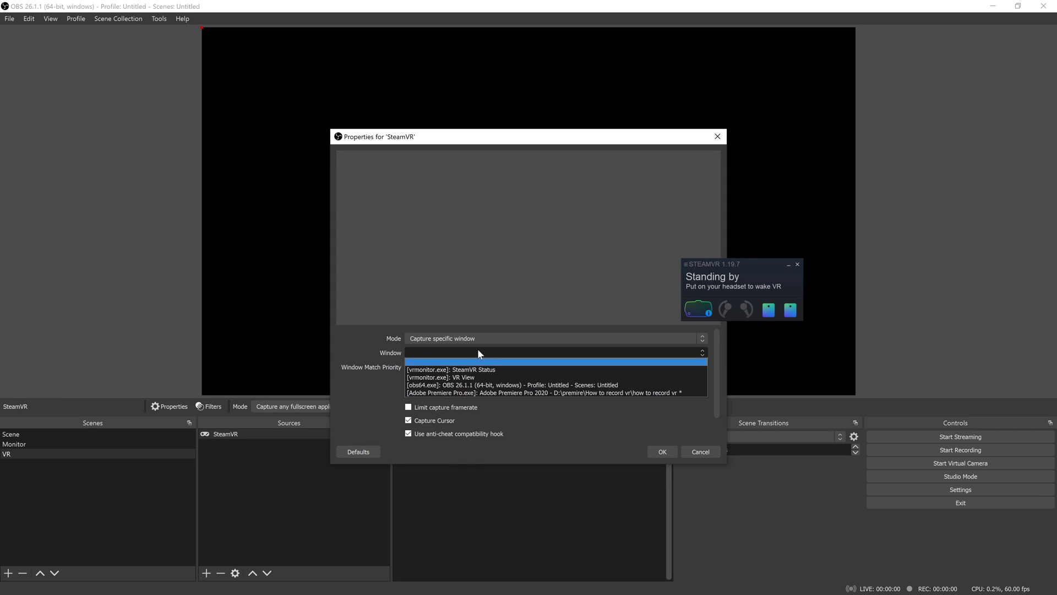
pyautogui.click(508, 377)
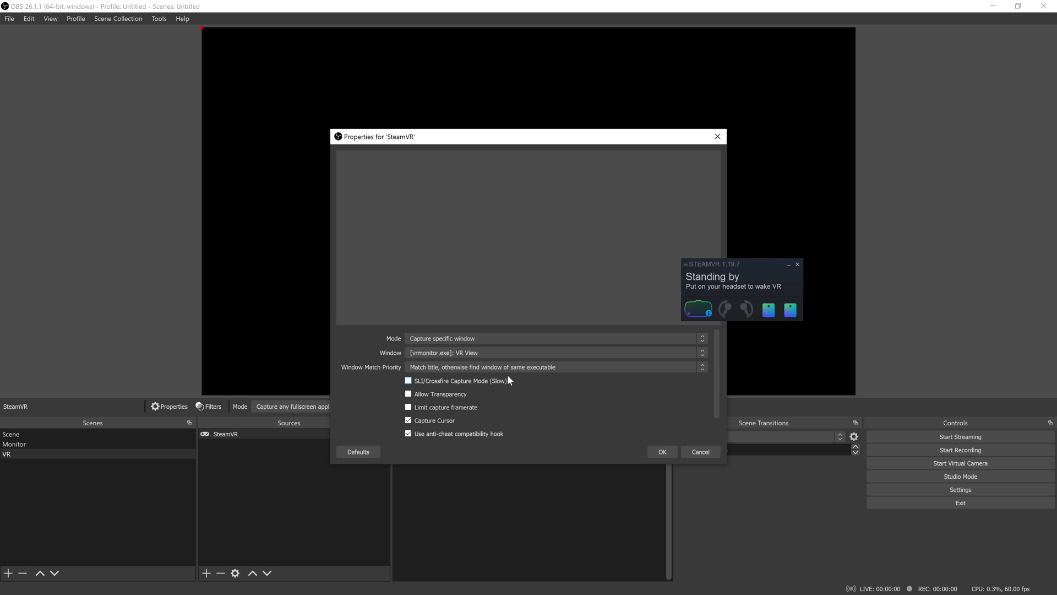
pyautogui.scroll(-2, 627, 424)
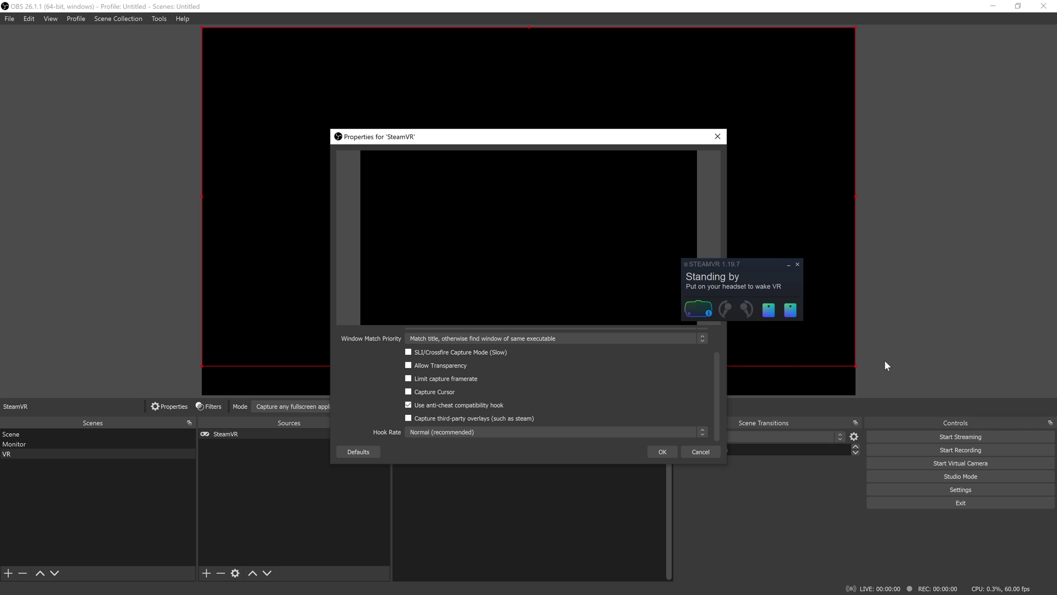
pyautogui.click(664, 452)
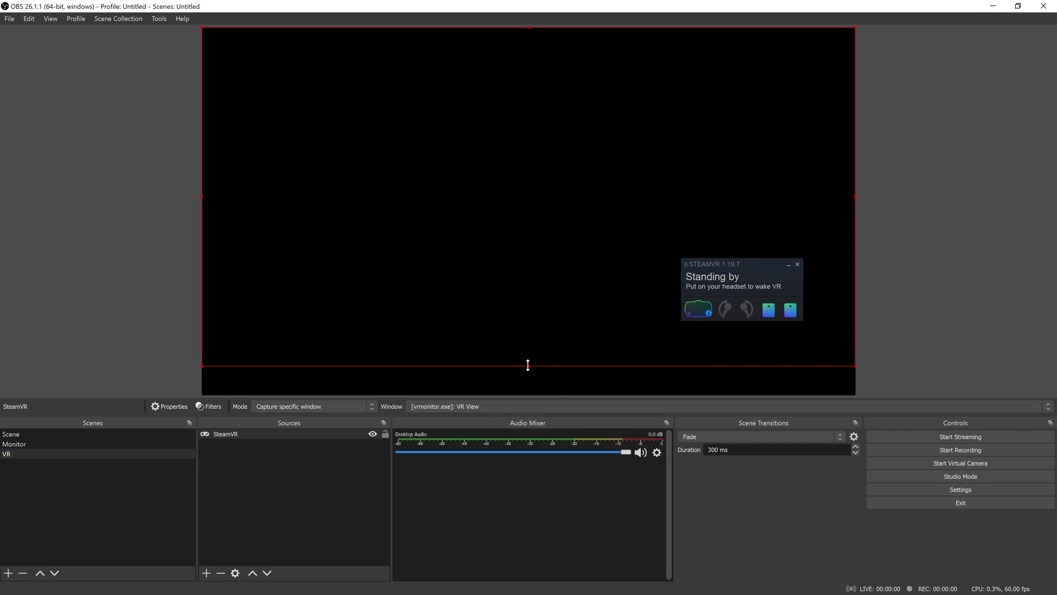
pyautogui.moveTo(528, 365); pyautogui.dragTo(535, 396)
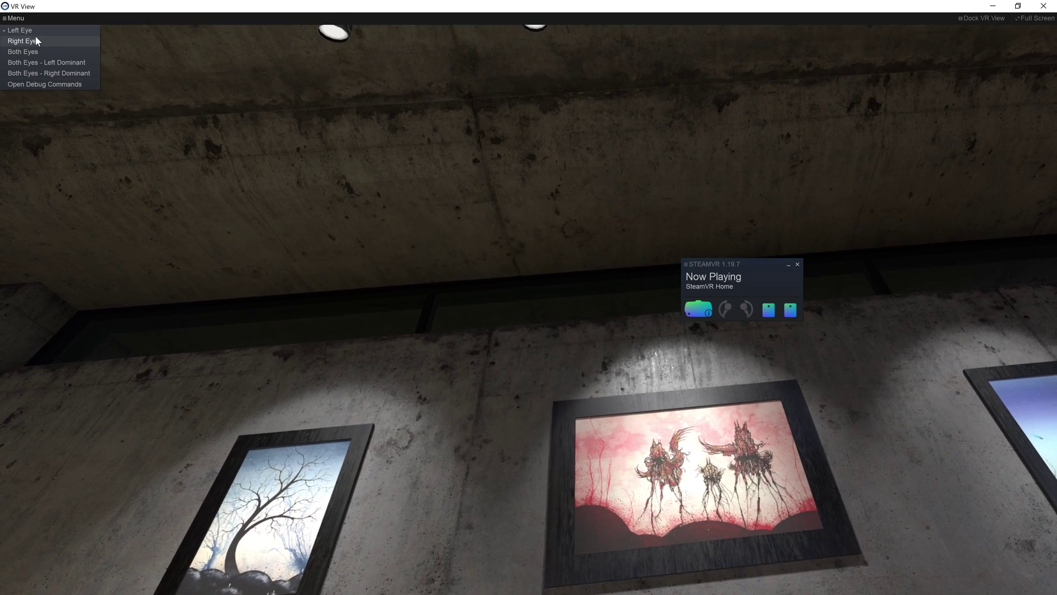
# Check the VR View mirror's eye-view menu, then restore the maximized mirror window to reveal OBS.
pyautogui.click(28, 29)
pyautogui.click(29, 32)
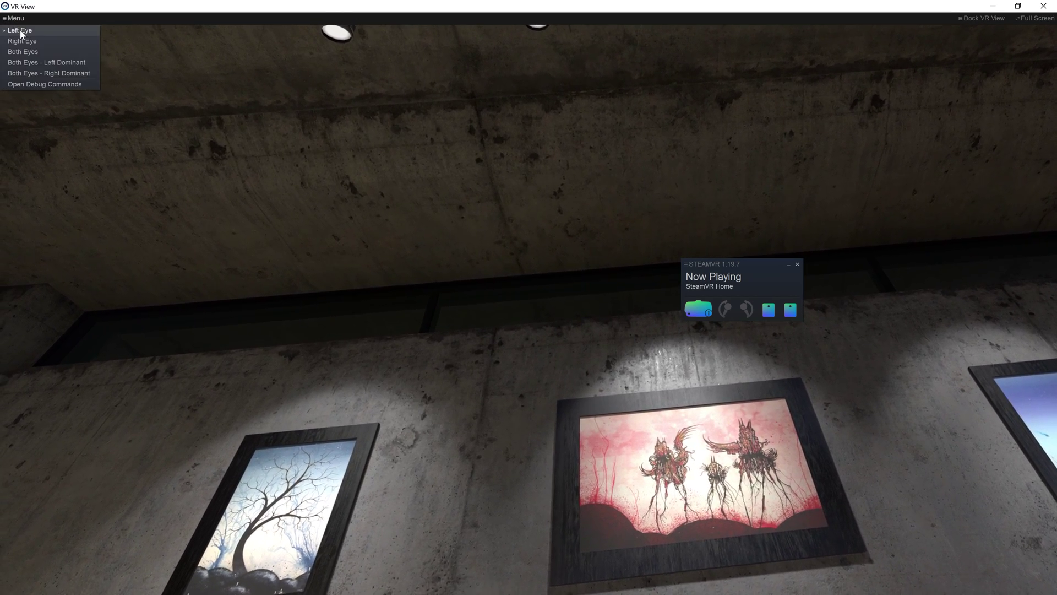
pyautogui.click(28, 32)
pyautogui.click(29, 33)
pyautogui.click(18, 17)
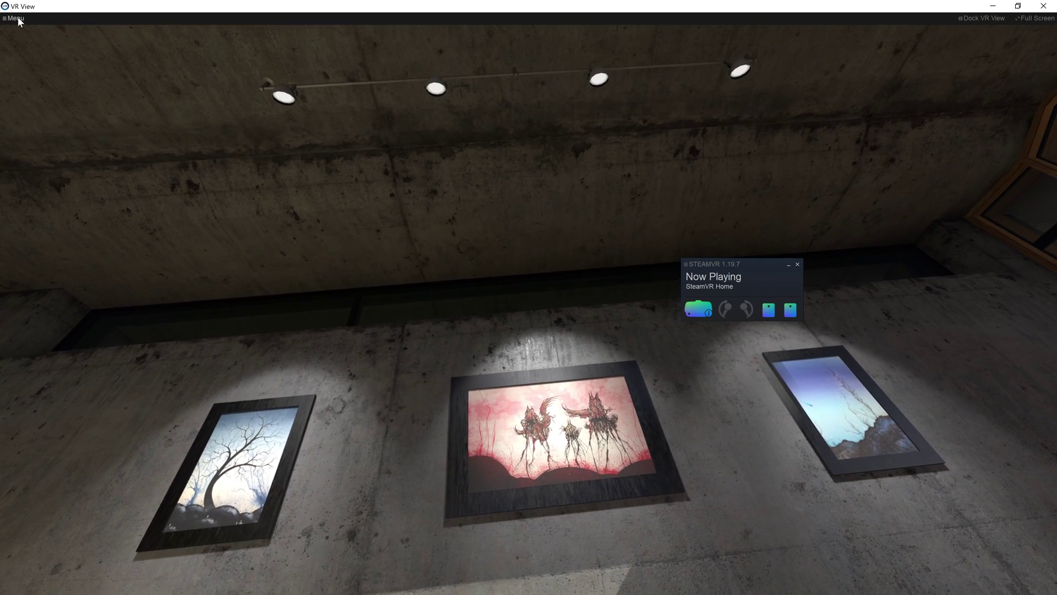
pyautogui.click(15, 21)
pyautogui.click(21, 25)
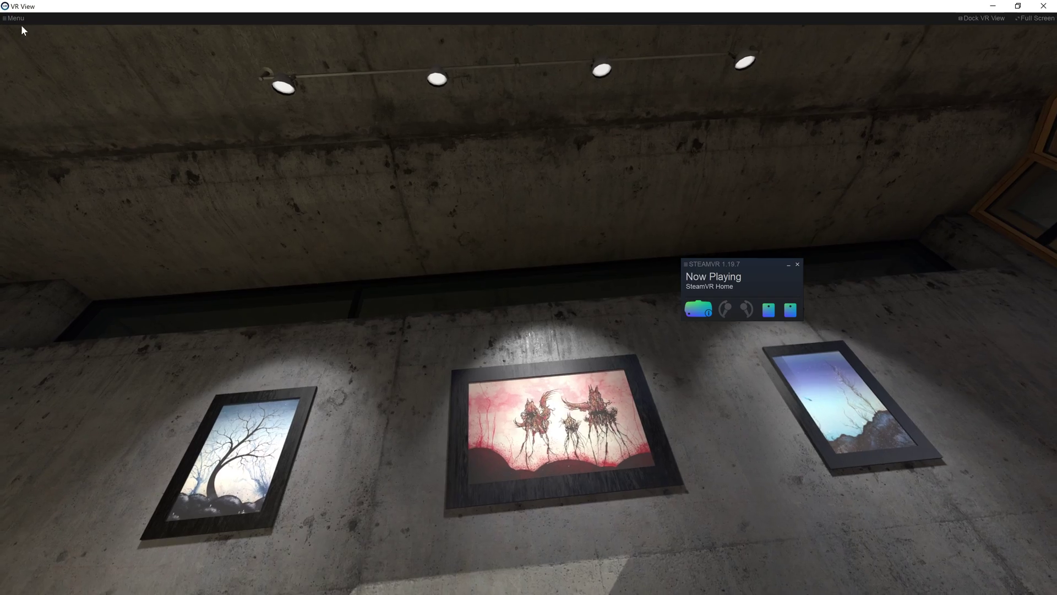
pyautogui.click(30, 34)
pyautogui.click(18, 23)
pyautogui.click(18, 23)
pyautogui.click(37, 51)
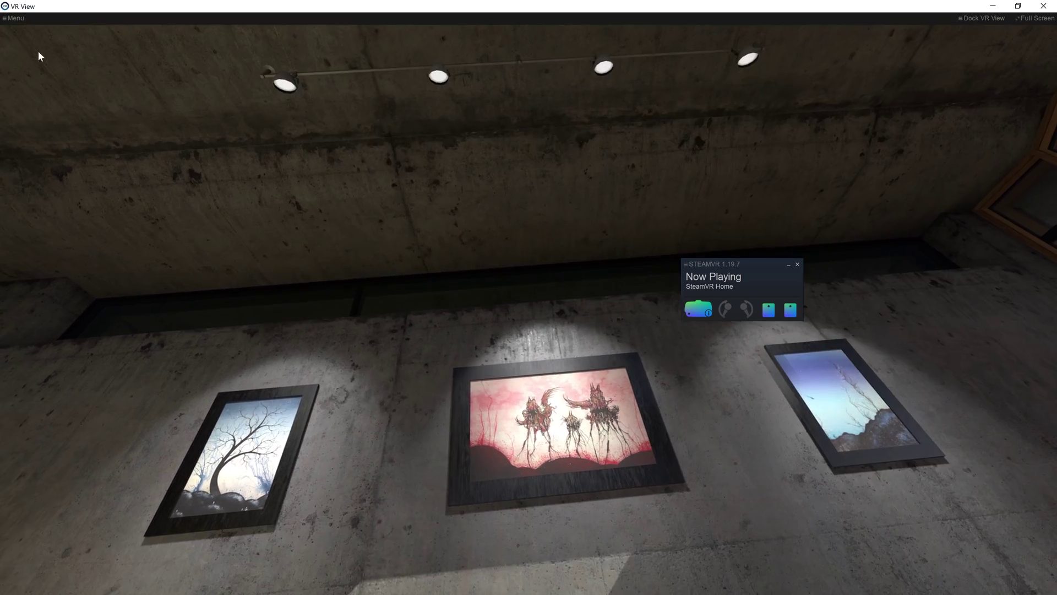
pyautogui.click(19, 19)
pyautogui.click(32, 35)
pyautogui.click(24, 20)
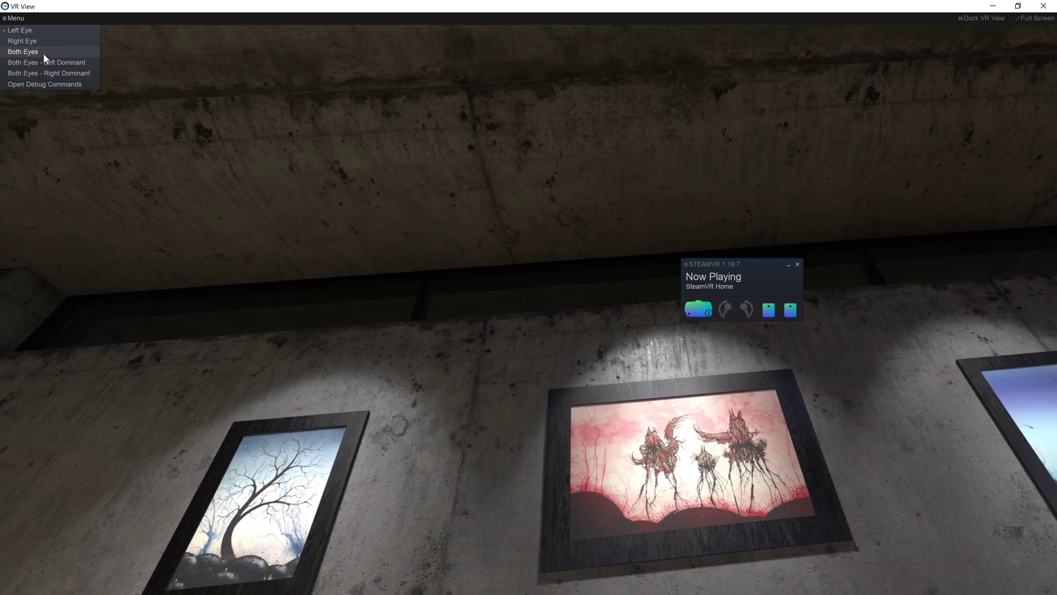
pyautogui.click(43, 53)
pyautogui.moveTo(33, 6); pyautogui.dragTo(0, 264)
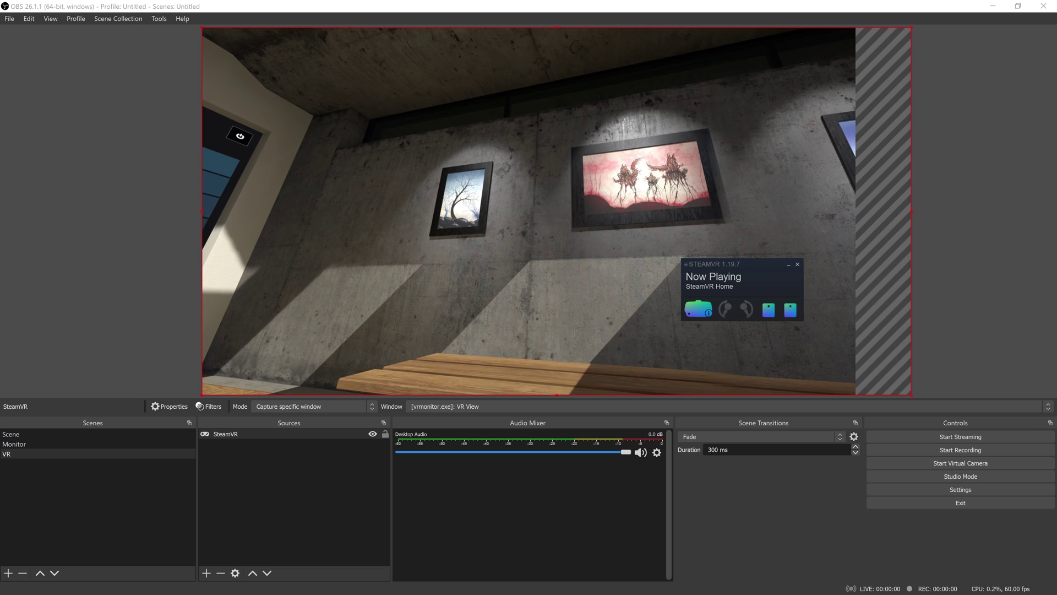
# Add an Audio Input Capture named index using the Valve VR headset mic.
pyautogui.click(292, 483)
pyautogui.click(206, 573)
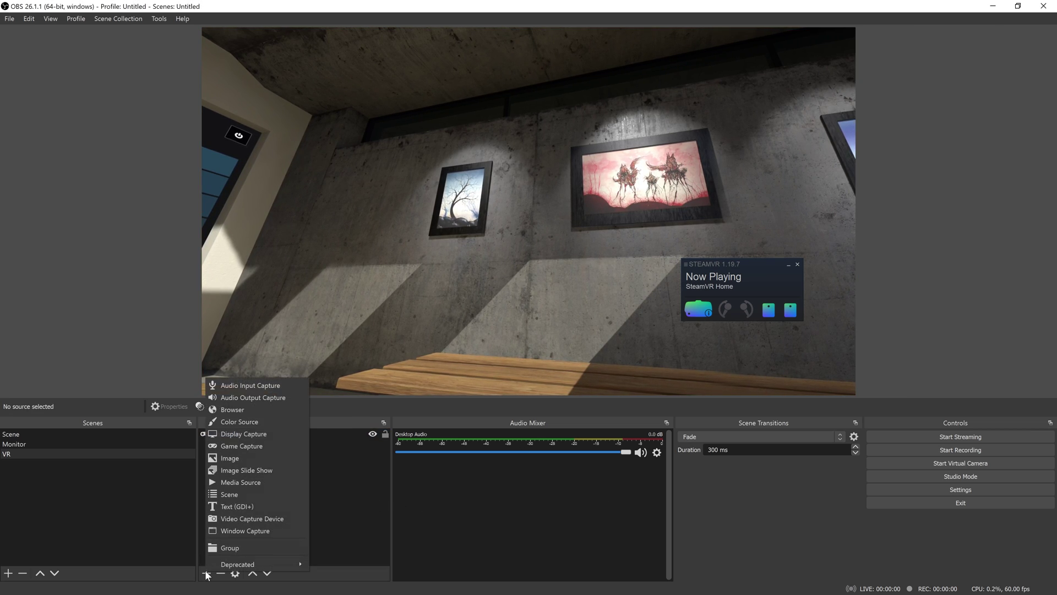
pyautogui.click(274, 386)
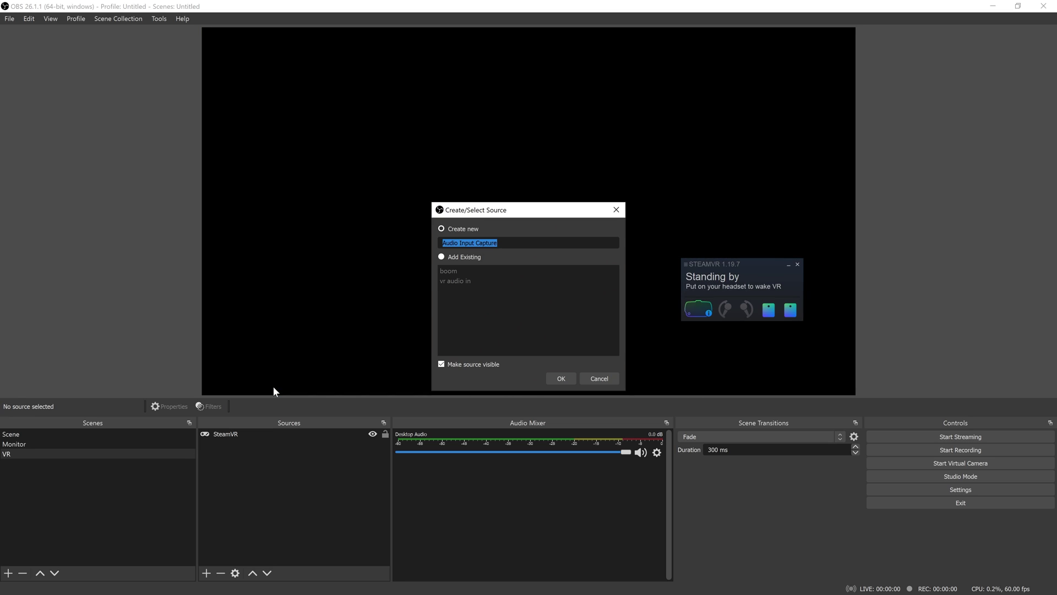
pyautogui.write('index')
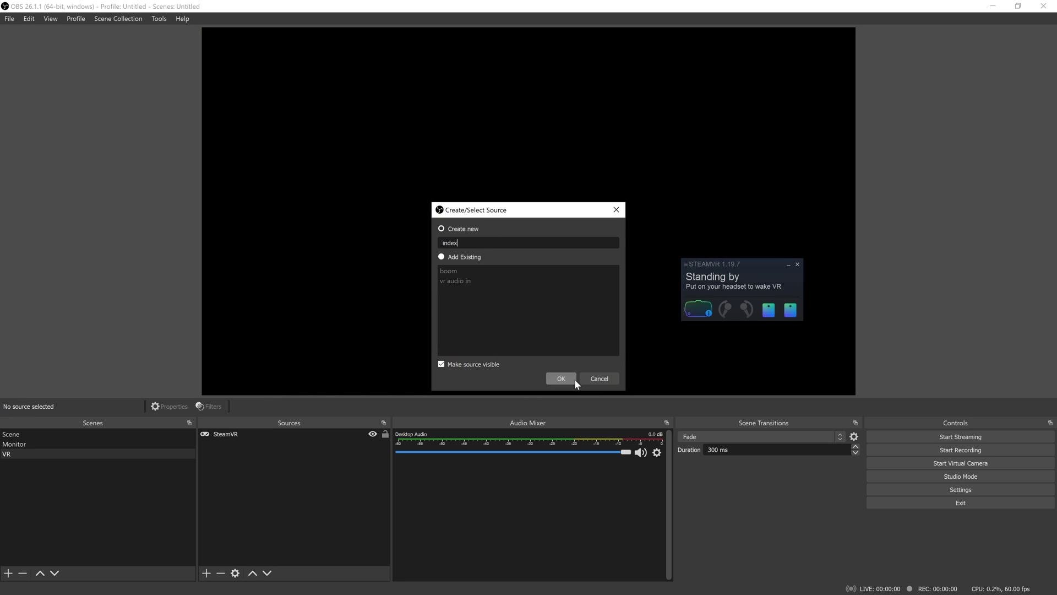
pyautogui.click(571, 378)
pyautogui.click(517, 160)
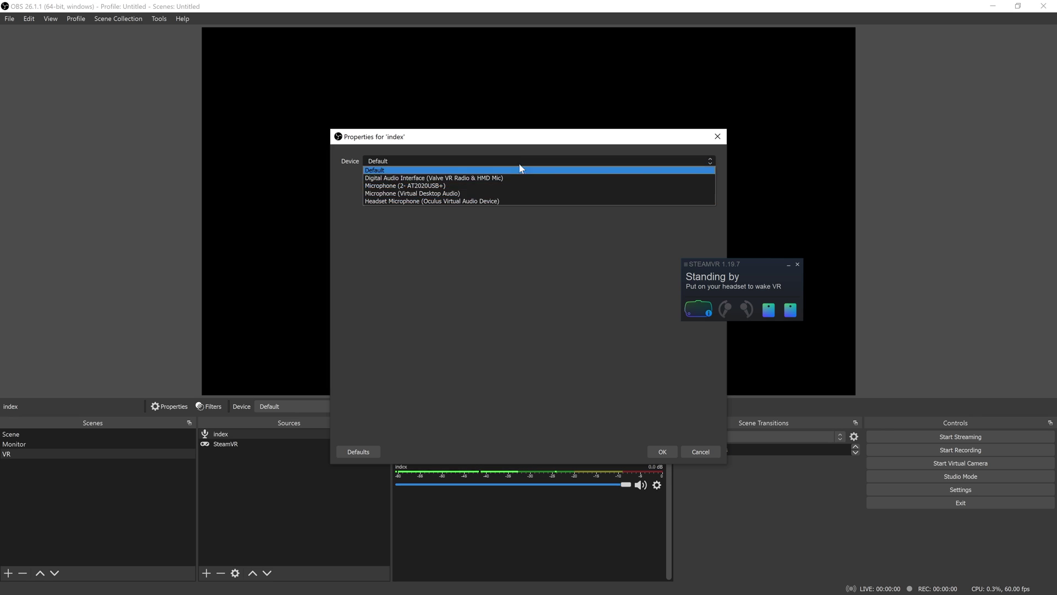
pyautogui.click(452, 176)
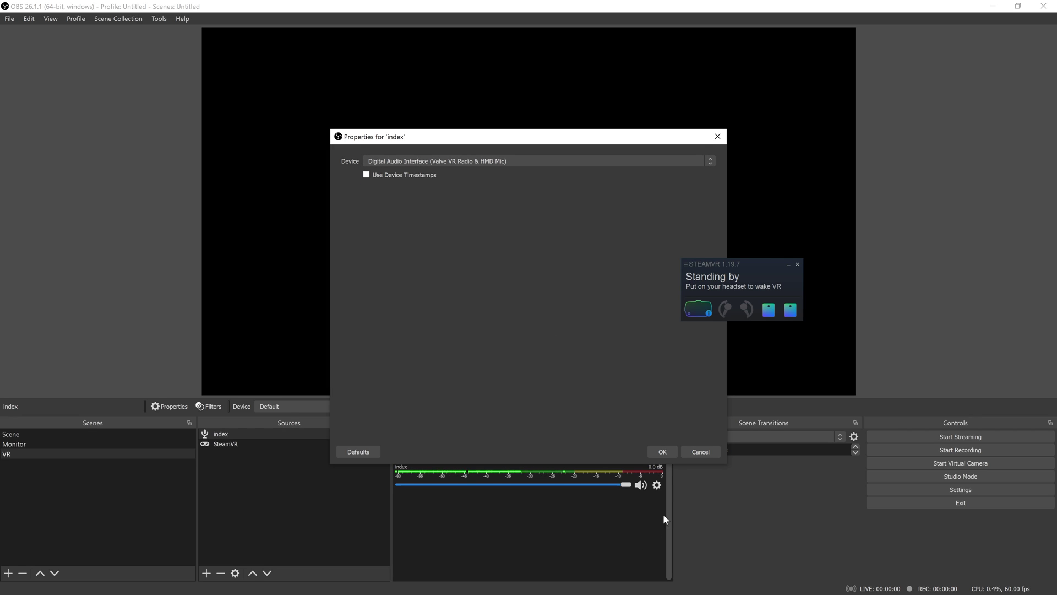
pyautogui.click(664, 452)
# Add the existing index out audio output source to the VR scene.
pyautogui.click(206, 573)
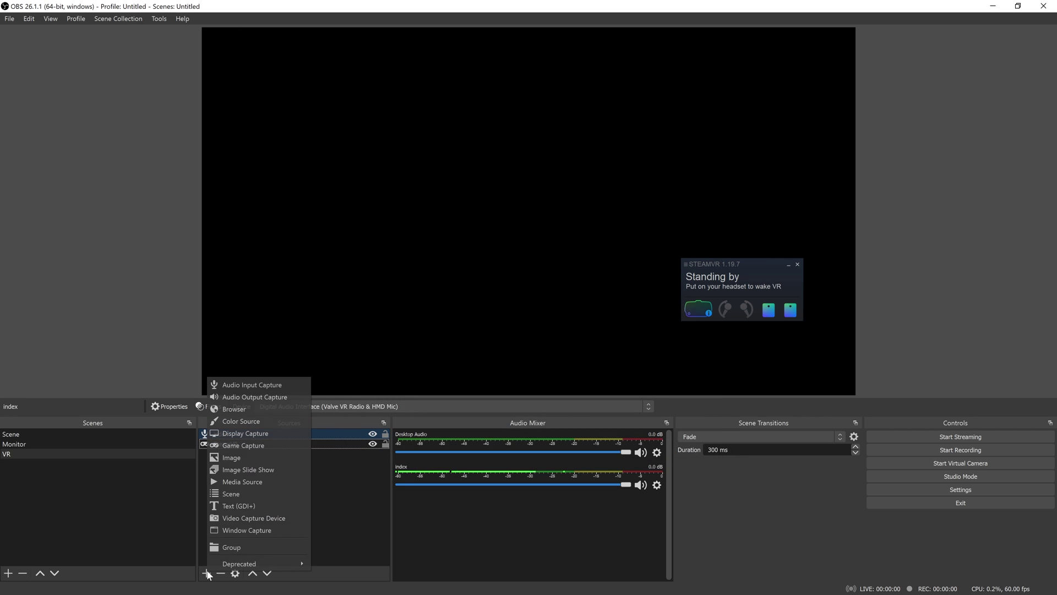
pyautogui.click(285, 397)
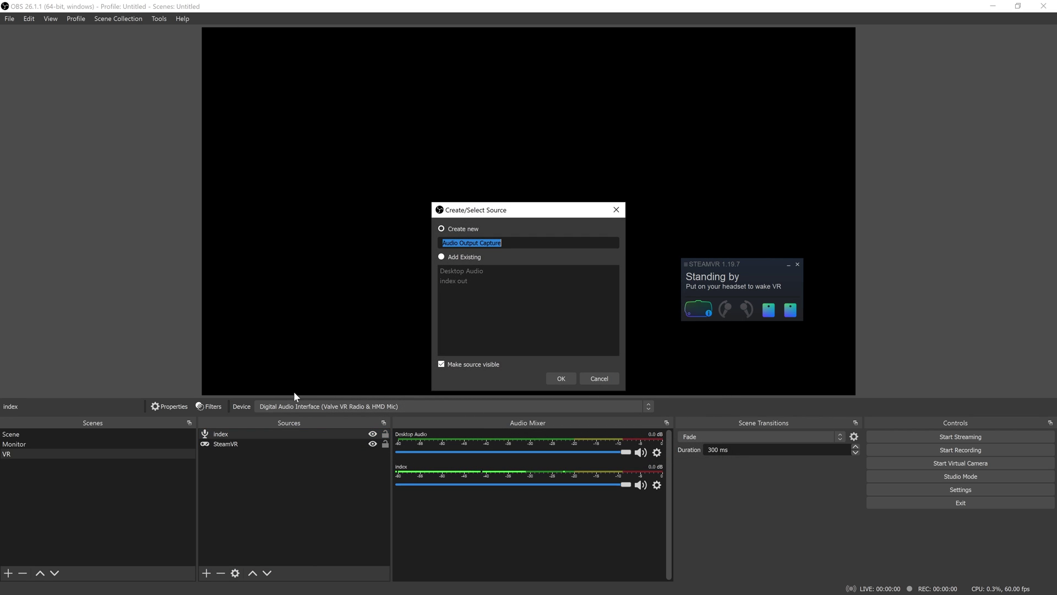
pyautogui.write('inde')
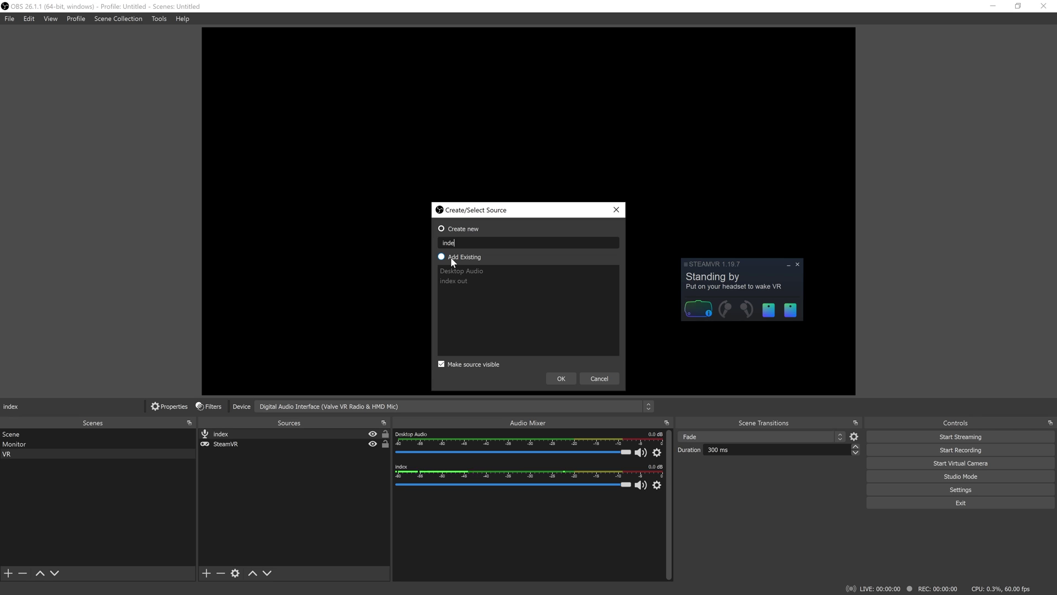
pyautogui.write('x out')
pyautogui.press('BackSpace')
pyautogui.press('BackSpace')
pyautogui.press('BackSpace')
pyautogui.press('BackSpace')
pyautogui.press('BackSpace')
pyautogui.click(451, 256)
pyautogui.click(446, 280)
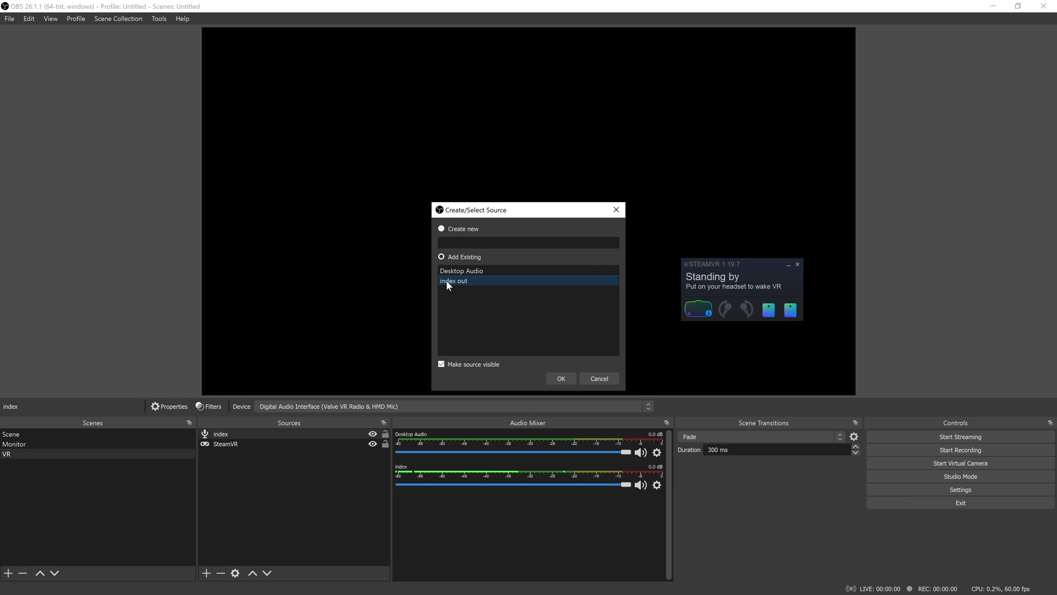
pyautogui.click(573, 380)
# Set the index out source's device to Index HMD.
pyautogui.rightClick(275, 435)
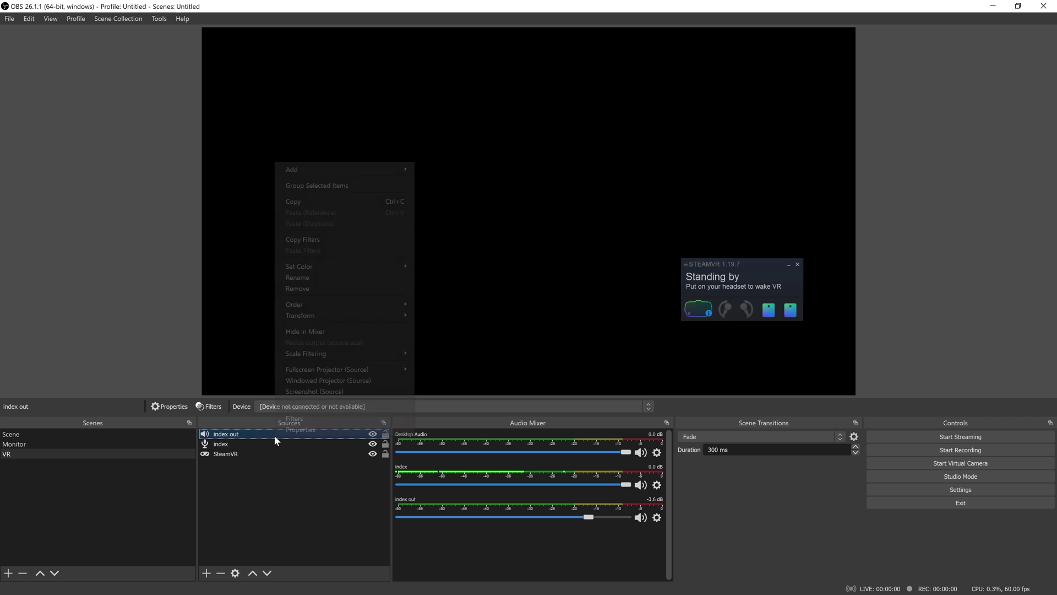
pyautogui.click(303, 431)
pyautogui.click(469, 163)
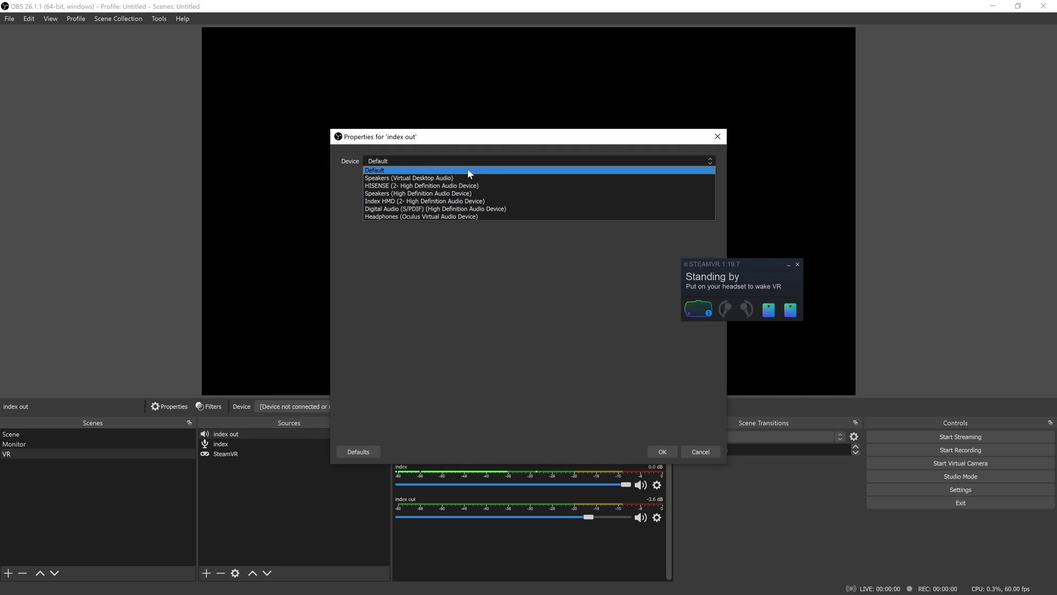
pyautogui.click(477, 202)
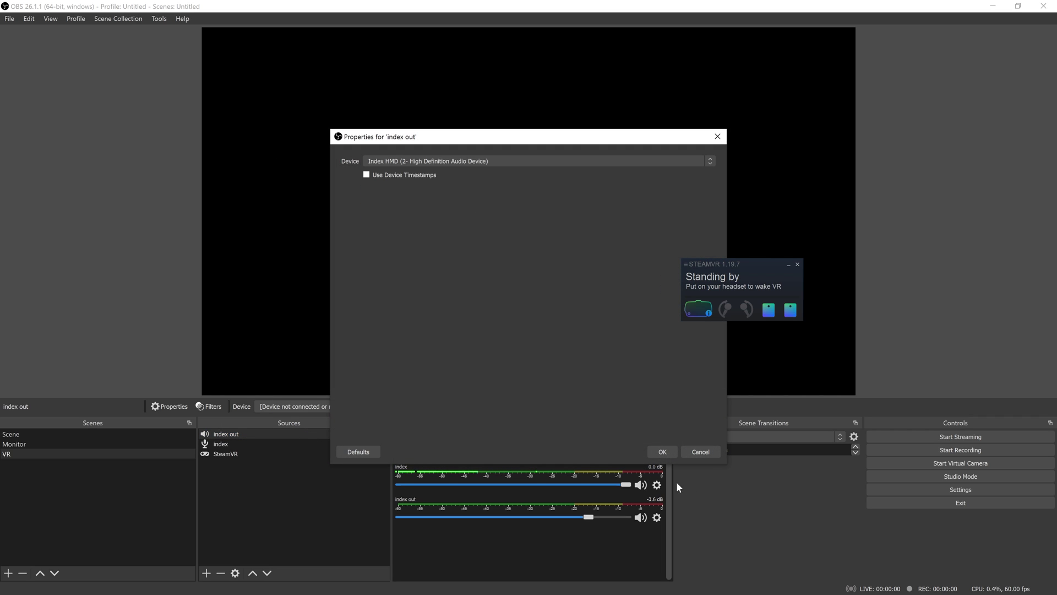
pyautogui.click(669, 451)
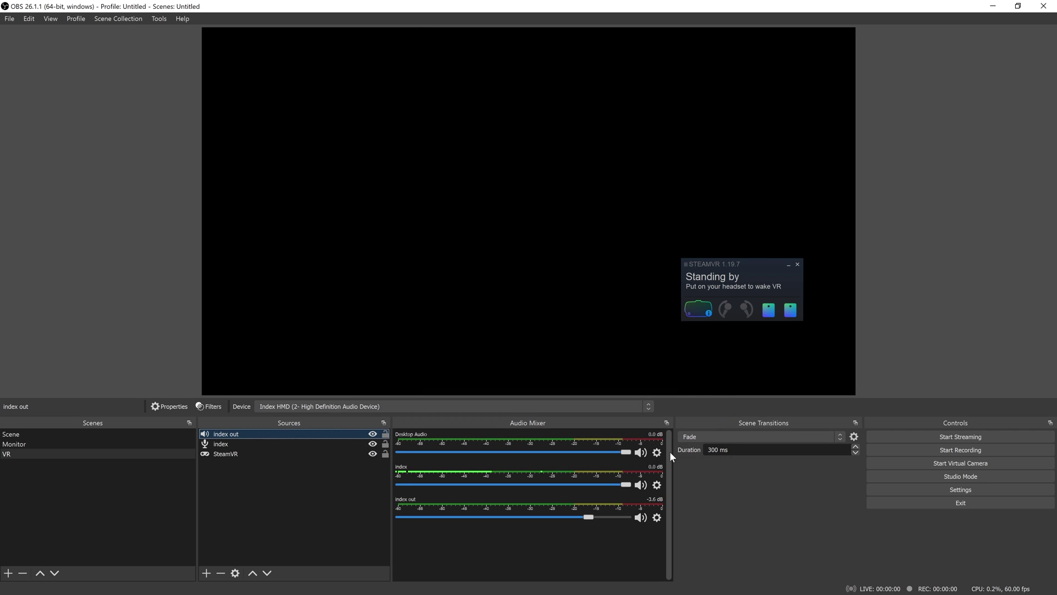
# Raise index out to 0.0 dB, then untick Desktop Audio track 2 and index tracks 3–6.
pyautogui.click(355, 503)
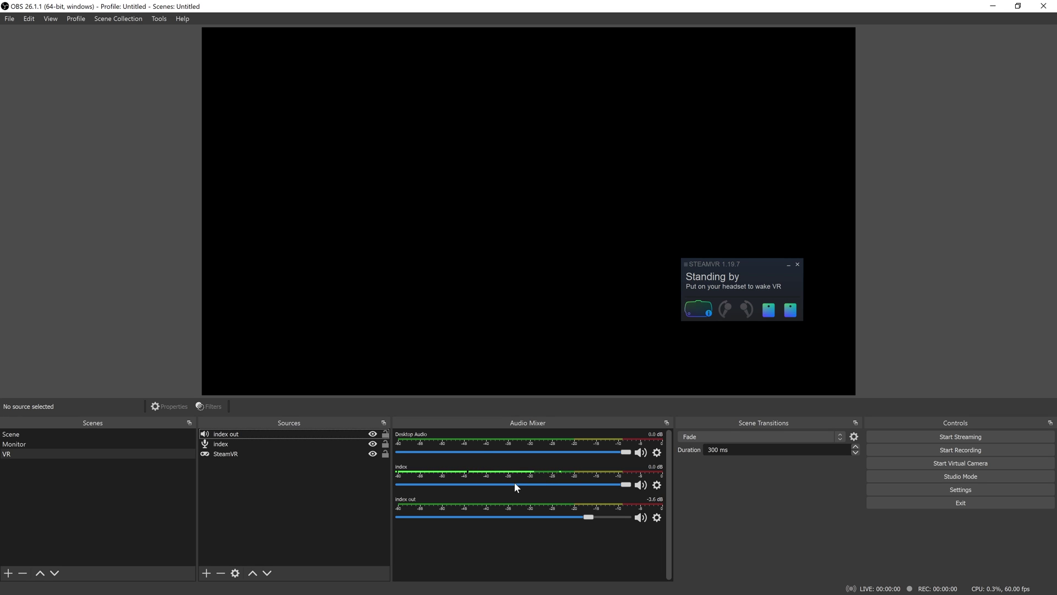
pyautogui.moveTo(589, 516); pyautogui.dragTo(652, 524)
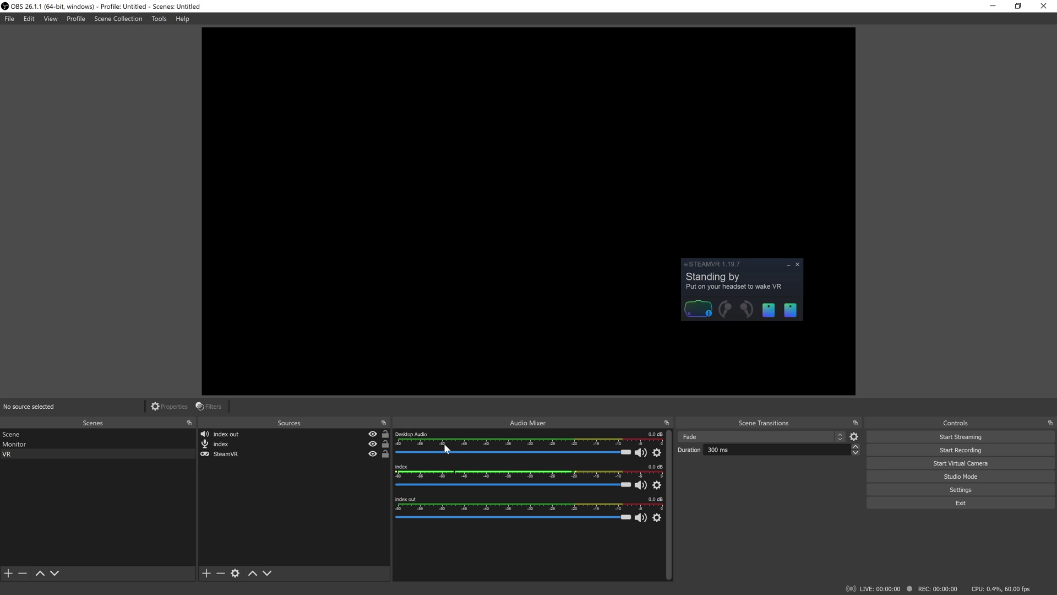
pyautogui.rightClick(481, 554)
pyautogui.click(507, 579)
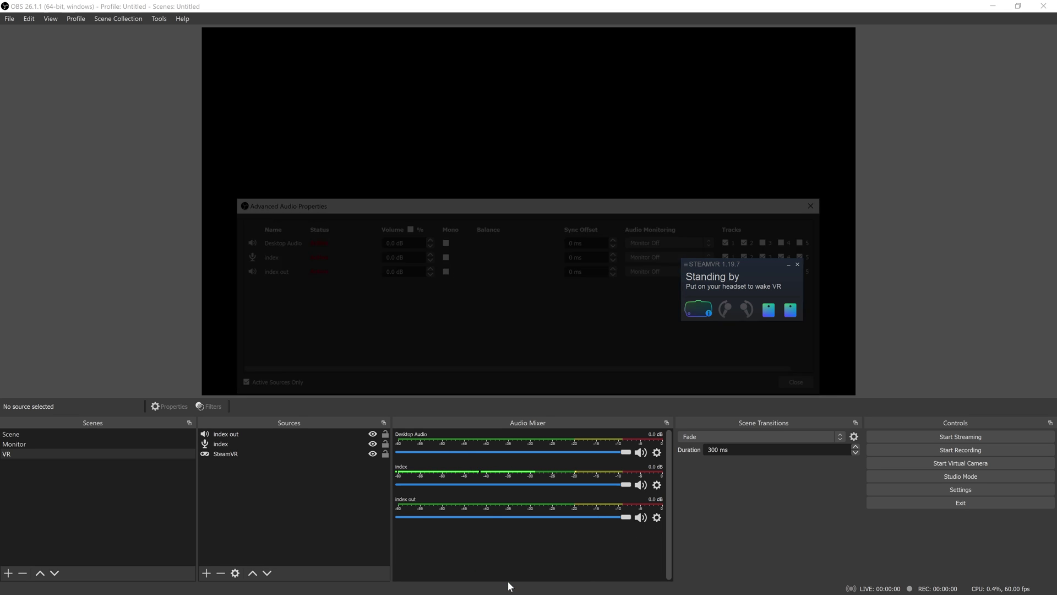
pyautogui.moveTo(550, 207); pyautogui.dragTo(345, 144)
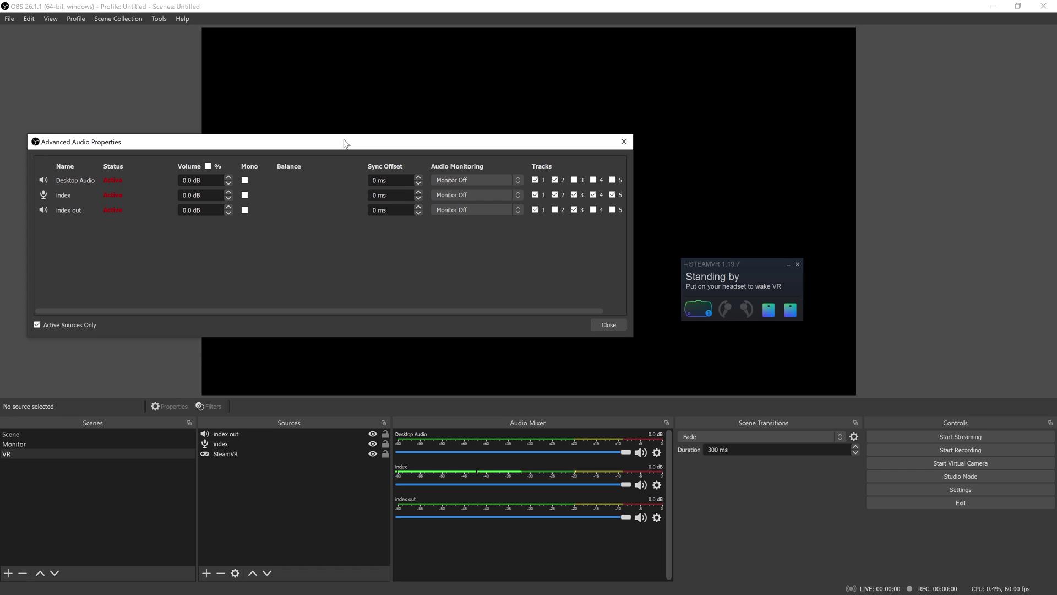
pyautogui.moveTo(451, 312); pyautogui.dragTo(474, 312)
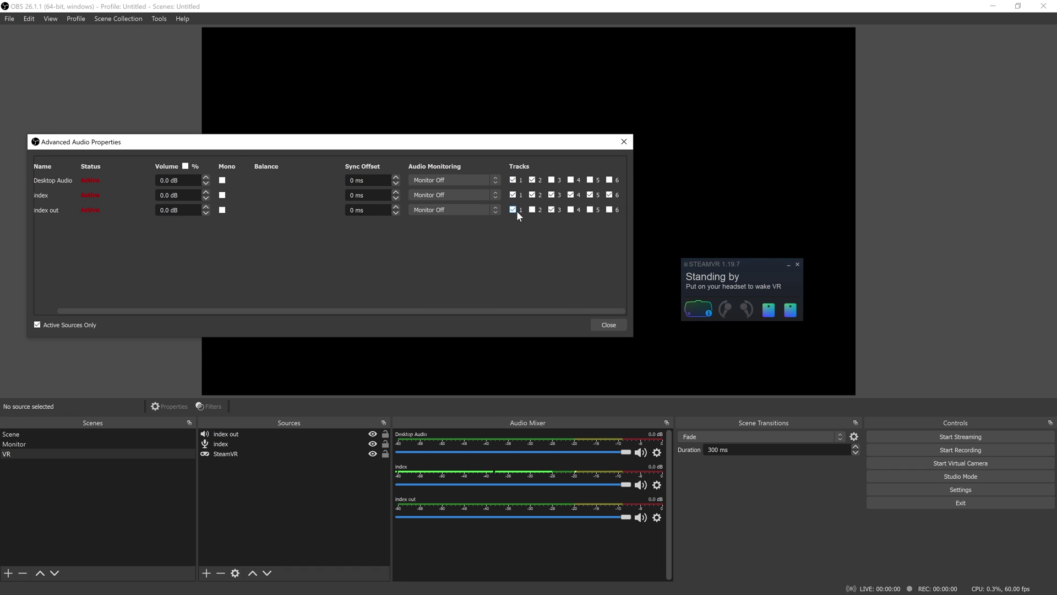
pyautogui.click(533, 180)
pyautogui.click(551, 194)
pyautogui.click(570, 195)
pyautogui.click(589, 194)
pyautogui.click(609, 195)
pyautogui.click(606, 328)
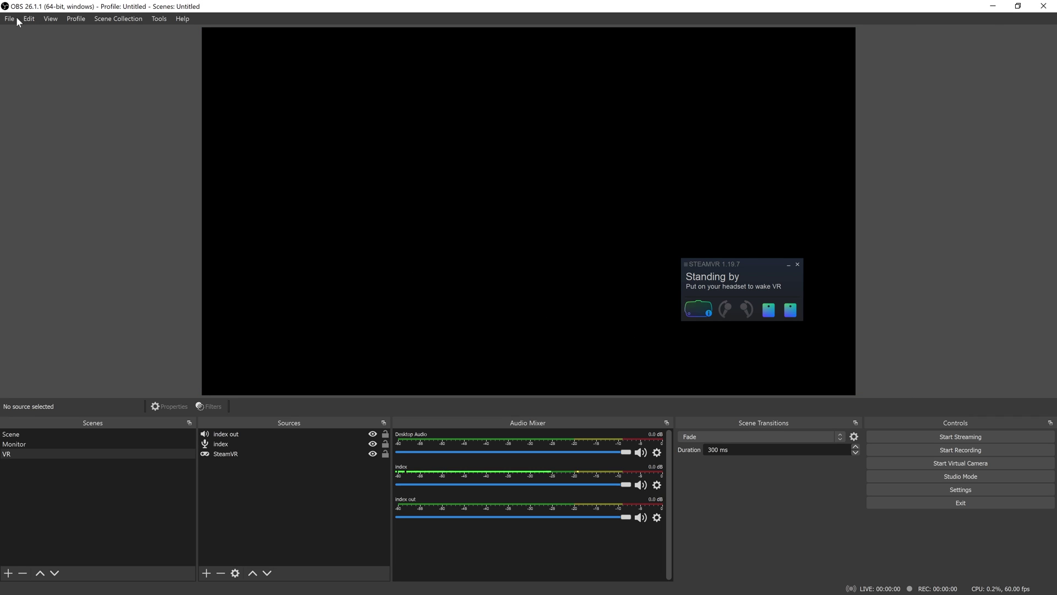
# In Settings > Output > Recording, confirm the recording format stays mkv.
pyautogui.click(14, 20)
pyautogui.click(36, 60)
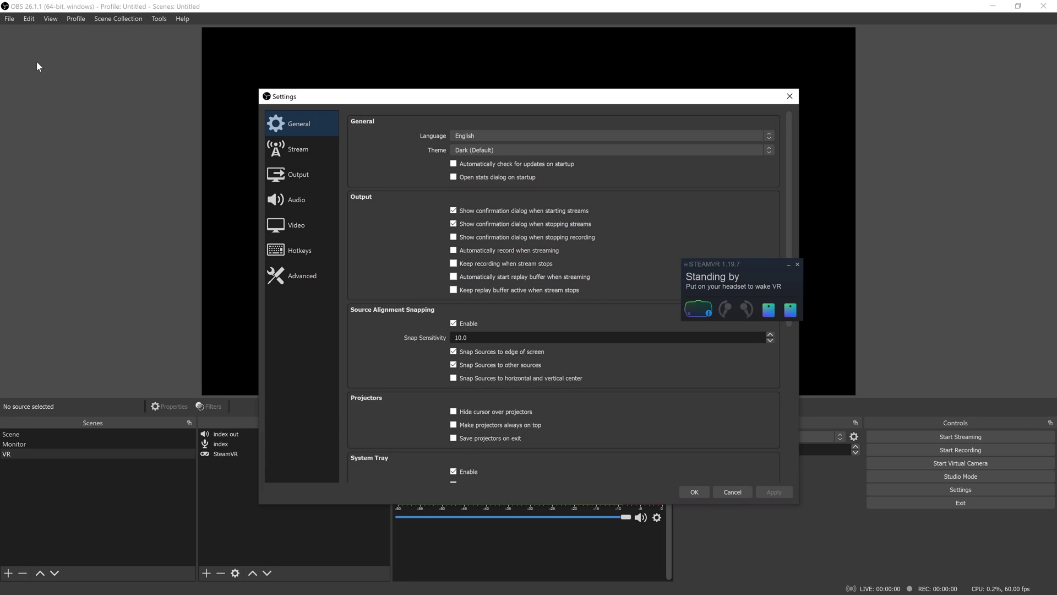
pyautogui.click(301, 175)
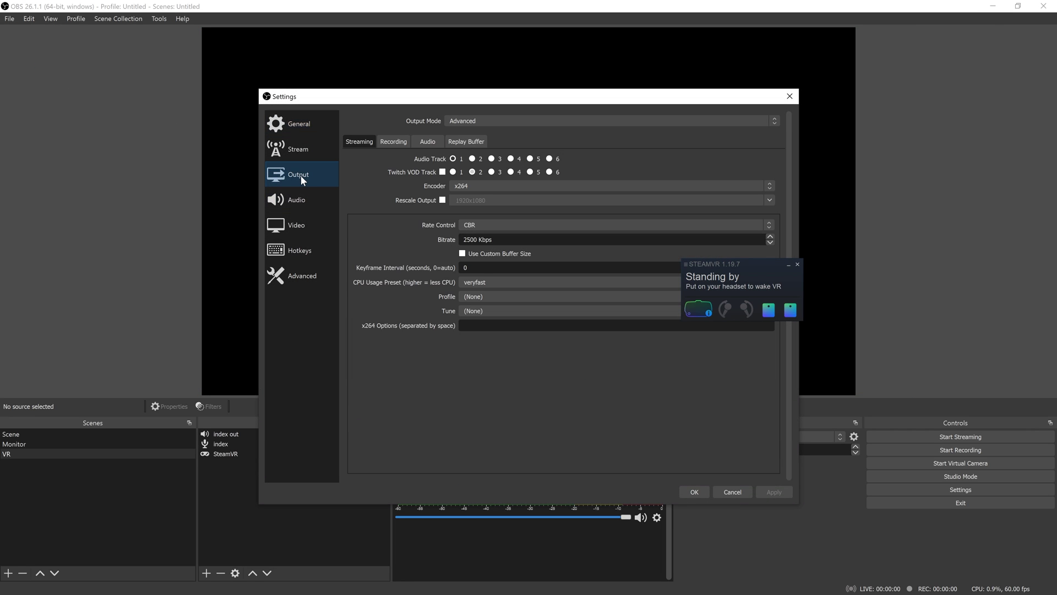
pyautogui.click(396, 143)
pyautogui.moveTo(765, 266); pyautogui.dragTo(941, 186)
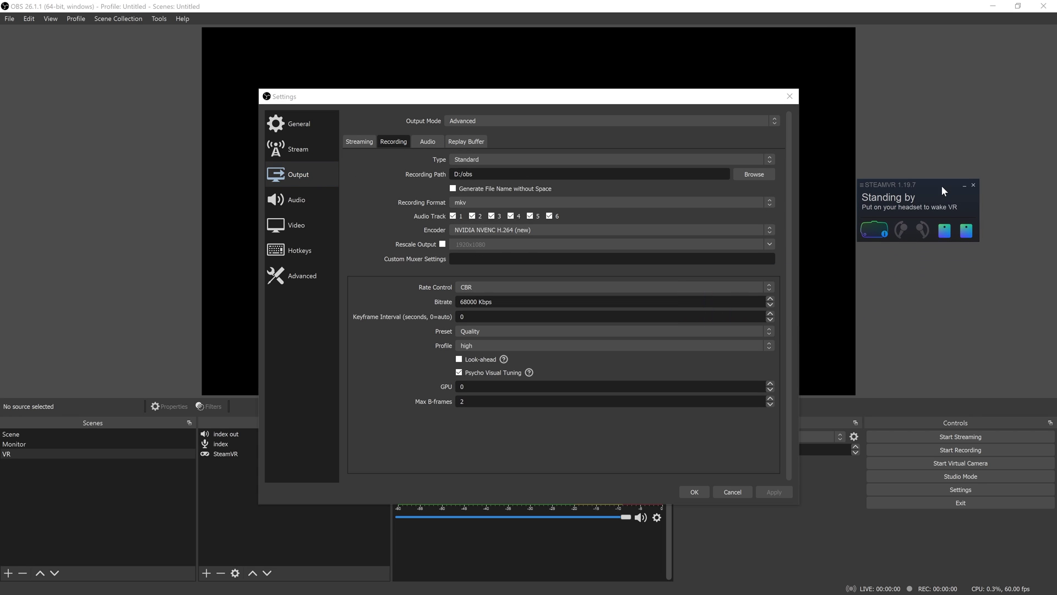
pyautogui.click(491, 203)
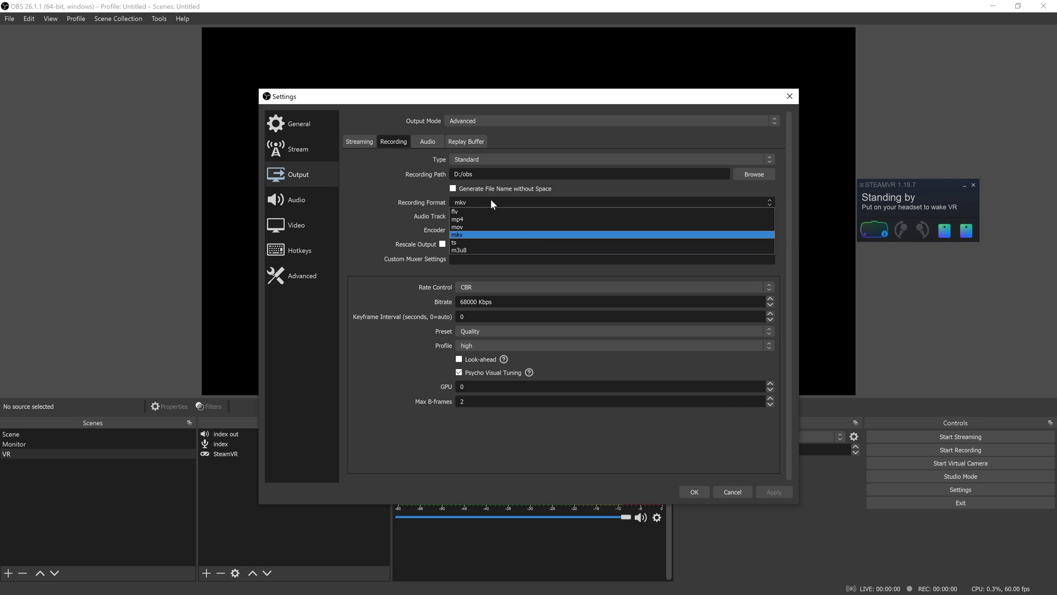
pyautogui.click(462, 236)
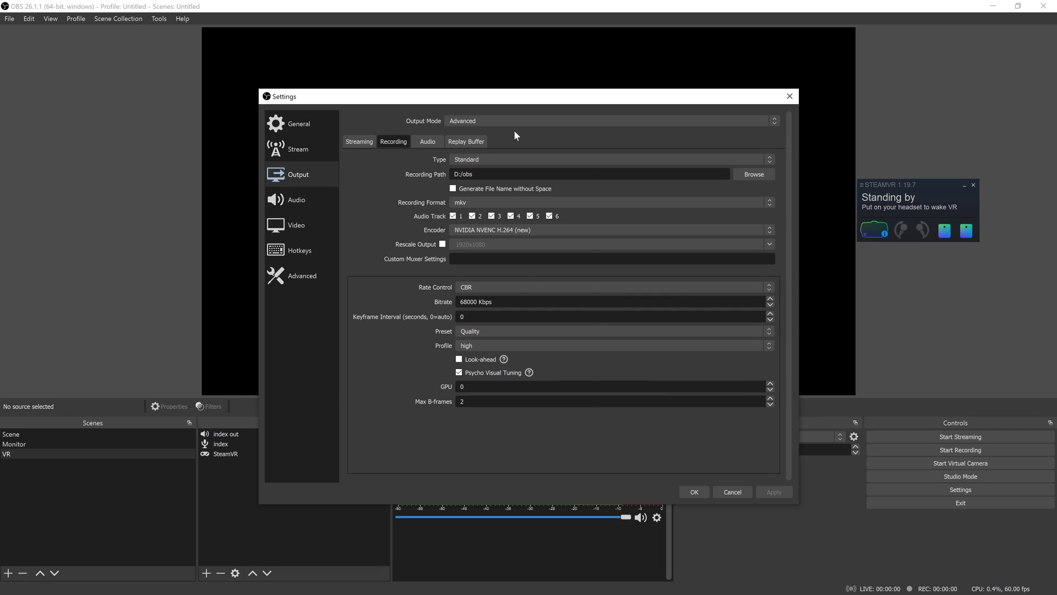
pyautogui.click(460, 203)
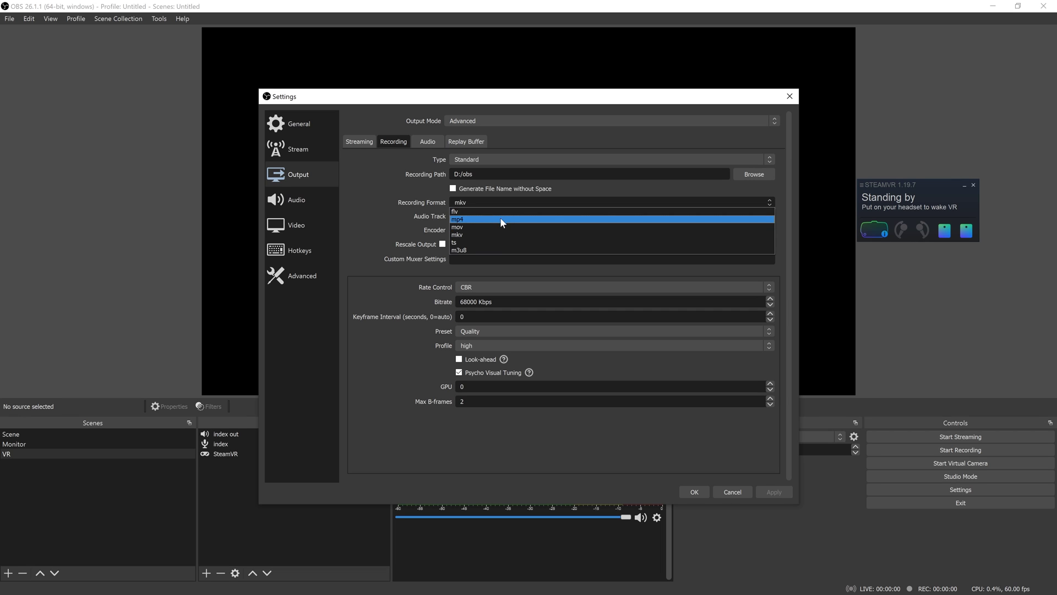
pyautogui.click(501, 231)
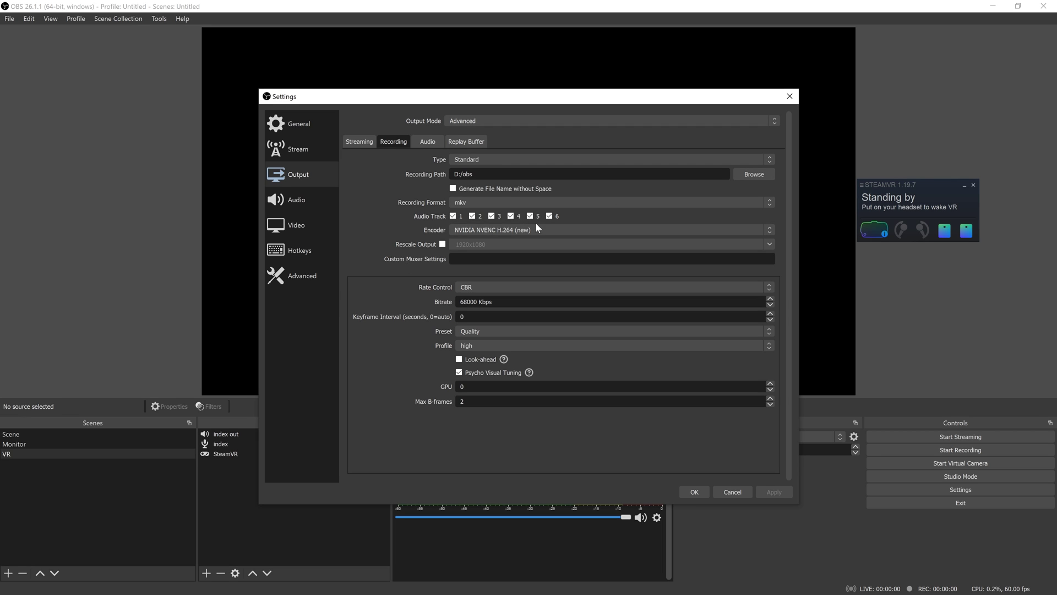
pyautogui.click(500, 201)
pyautogui.click(504, 234)
# Leave the bitrate at 68000 Kbps and check Video shows 3840x2160 at 60 FPS.
pyautogui.doubleClick(508, 302)
pyautogui.click(404, 303)
pyautogui.click(286, 231)
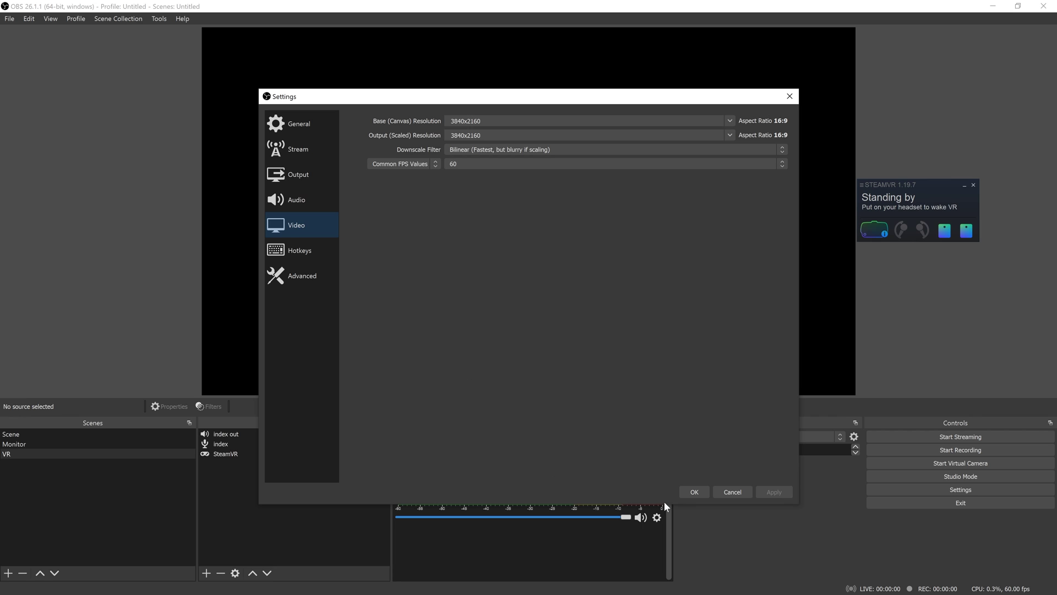
# Save the Settings and start picking an OBS recording in File > Remux Recordings.
pyautogui.click(694, 492)
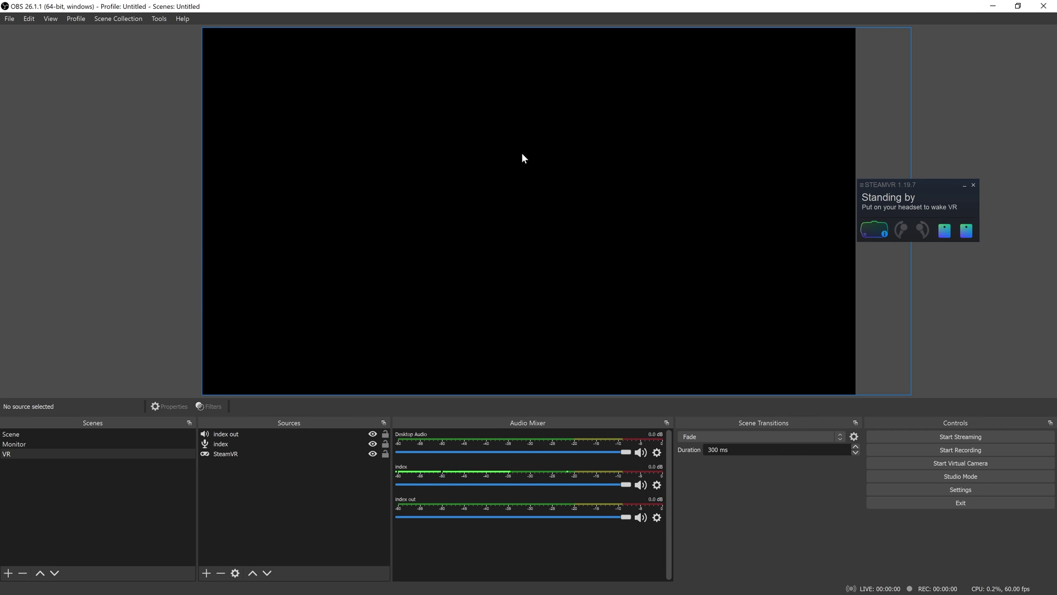
pyautogui.click(9, 19)
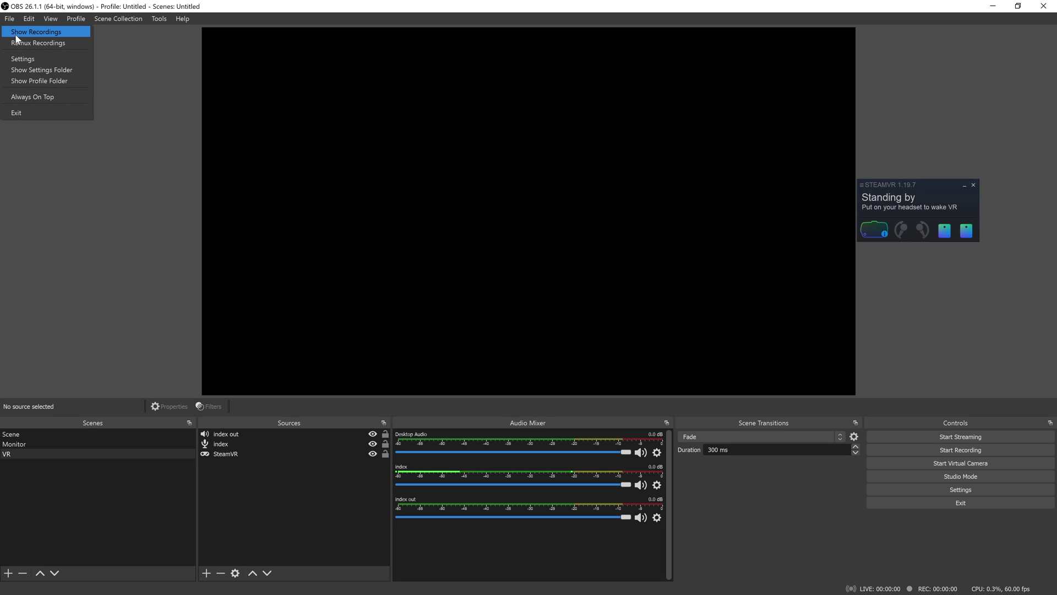
pyautogui.click(41, 44)
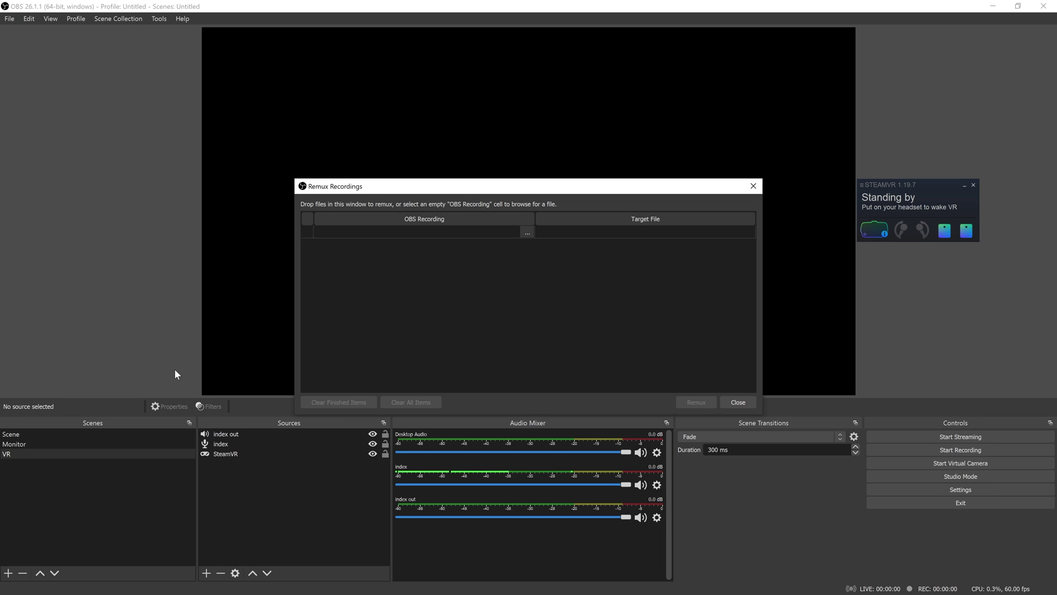
pyautogui.click(390, 232)
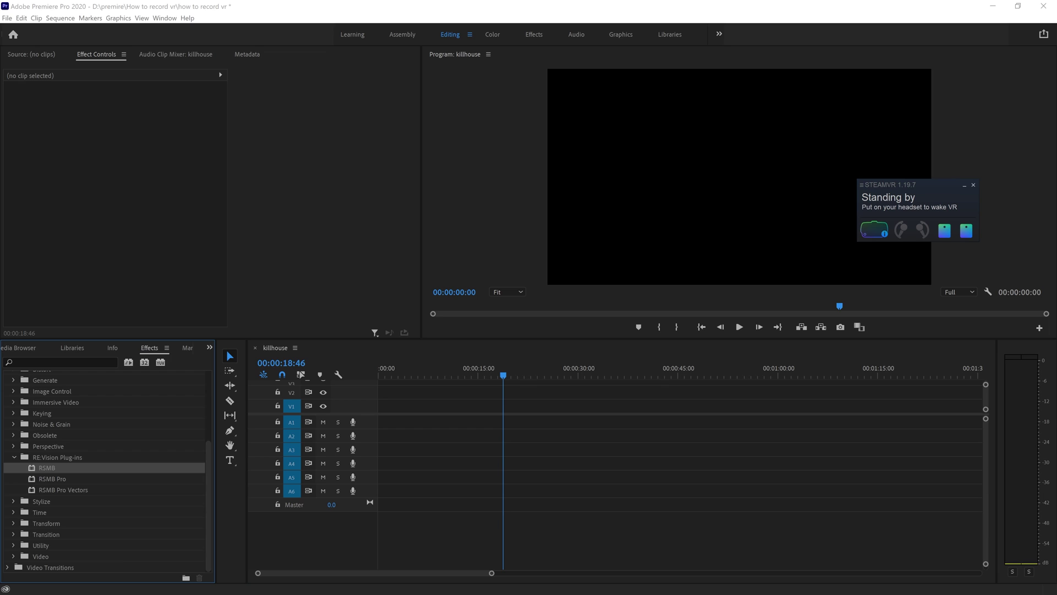
# Place killhouse.mp4 at the timeline start and delete its audio clips on A1 and A3–A6.
pyautogui.moveTo(688, 462); pyautogui.dragTo(384, 422)
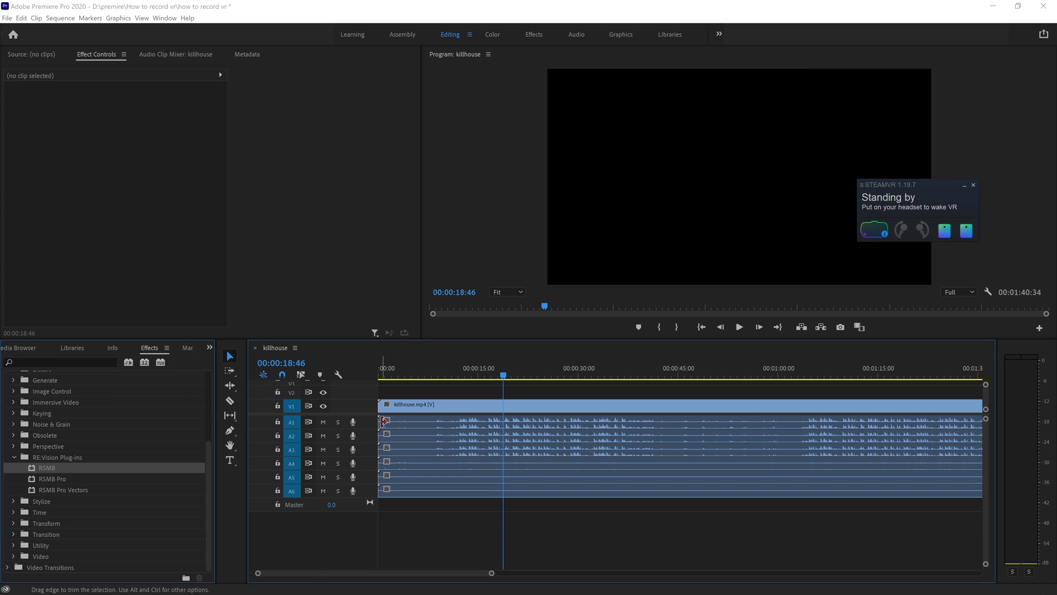
pyautogui.moveTo(492, 573); pyautogui.dragTo(596, 573)
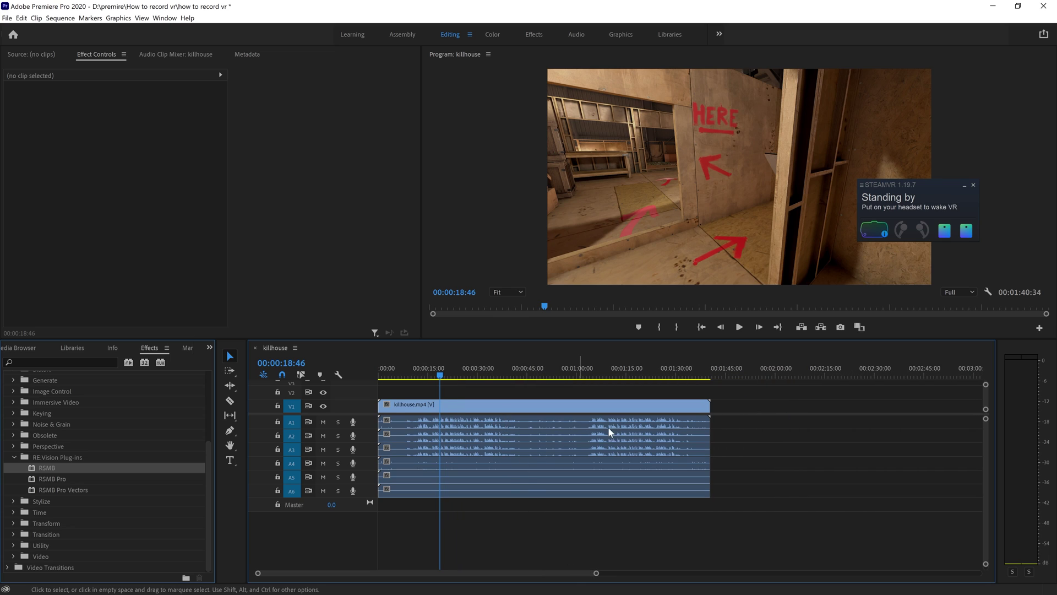
pyautogui.click(417, 424)
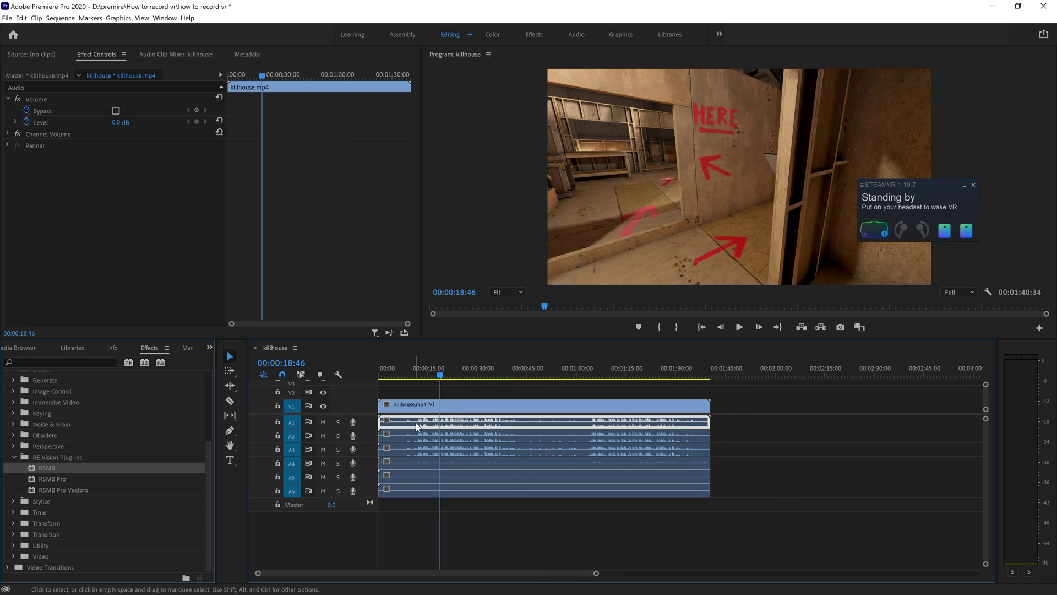
pyautogui.press('Delete')
pyautogui.moveTo(521, 546); pyautogui.dragTo(484, 448)
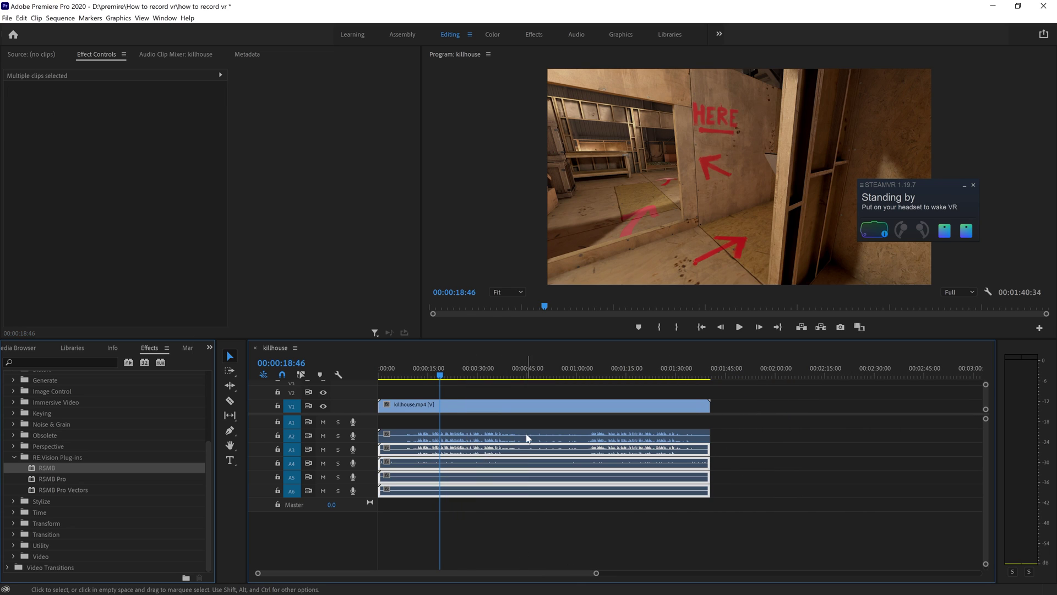
pyautogui.press('Delete')
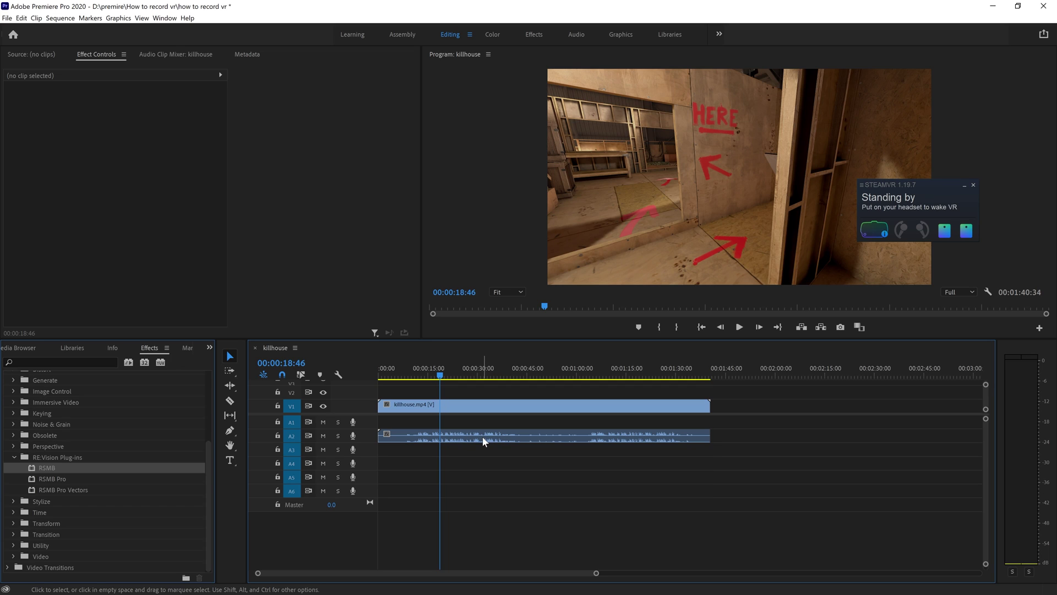
pyautogui.hotkey('ctrl', 'z')
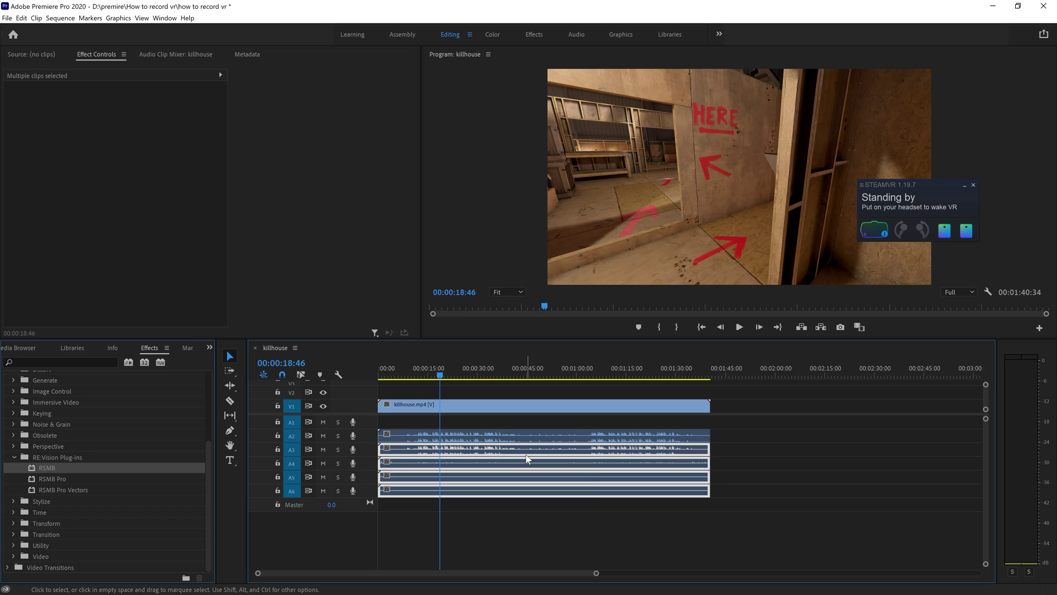
pyautogui.press('Delete')
# Move the remaining A2 audio clip up to A1 and normalize all its peaks.
pyautogui.click(503, 438)
pyautogui.moveTo(503, 437); pyautogui.dragTo(502, 424)
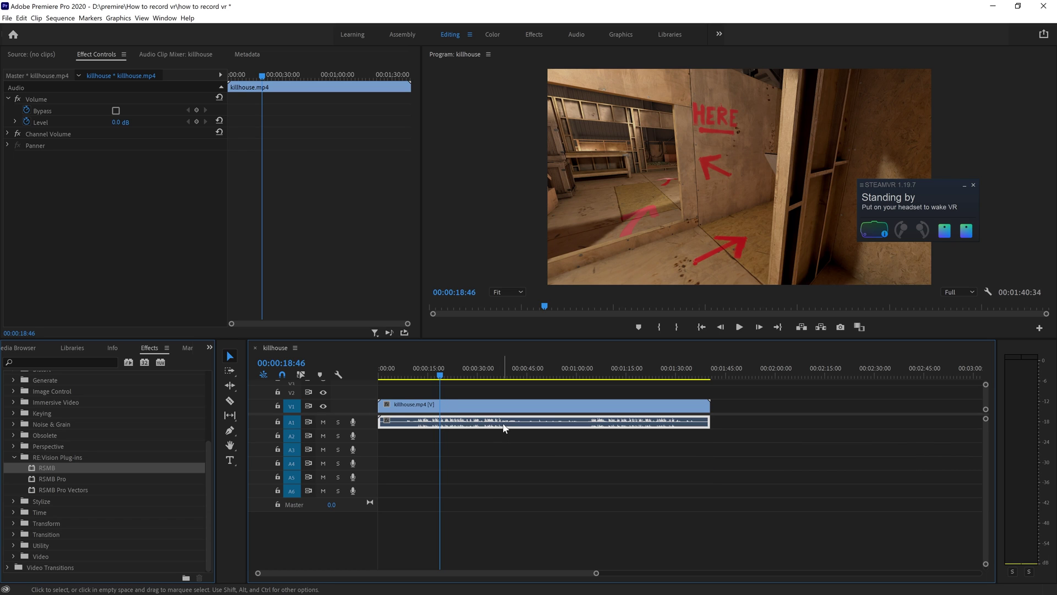
pyautogui.rightClick(502, 424)
pyautogui.click(549, 318)
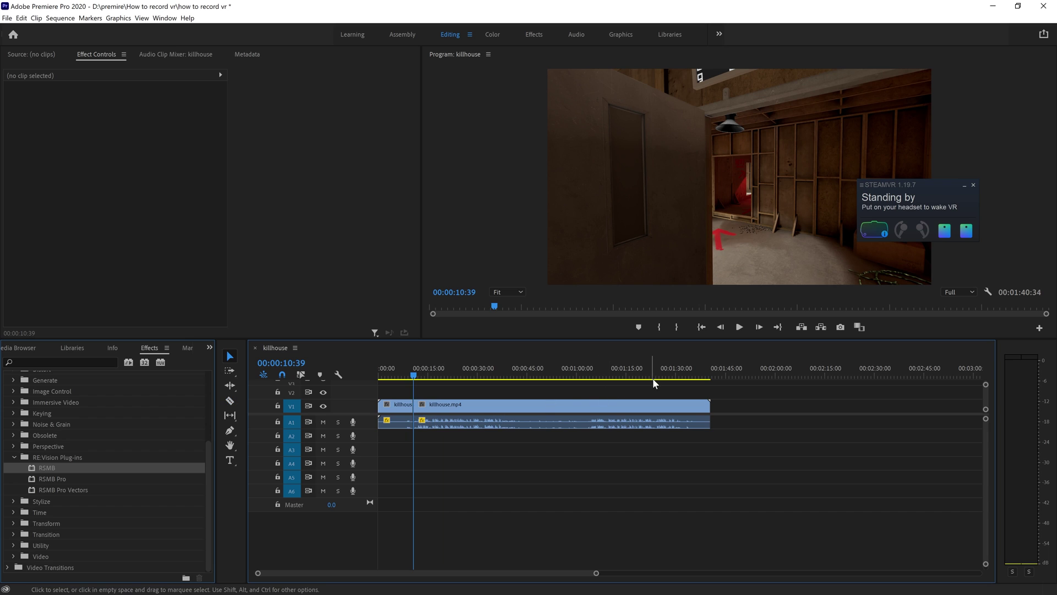
pyautogui.moveTo(654, 379); pyautogui.dragTo(516, 382)
# Razor-cut killhouse.mp4 at 00:00:41:26 and delete the pieces before and after.
pyautogui.press('c')
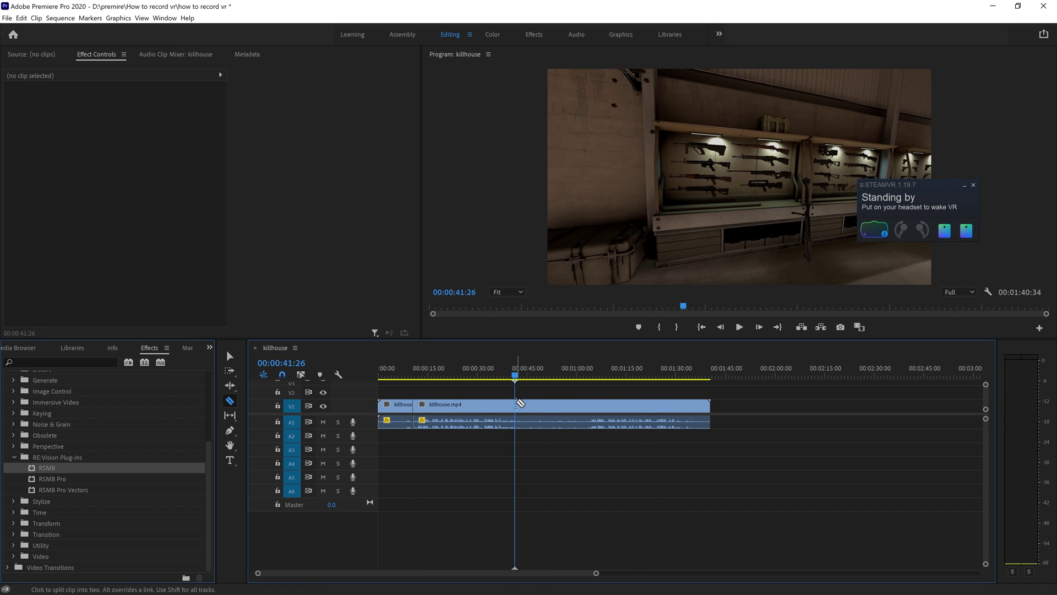
pyautogui.click(515, 407)
pyautogui.press('v')
pyautogui.moveTo(578, 480); pyautogui.dragTo(564, 409)
pyautogui.press('Delete')
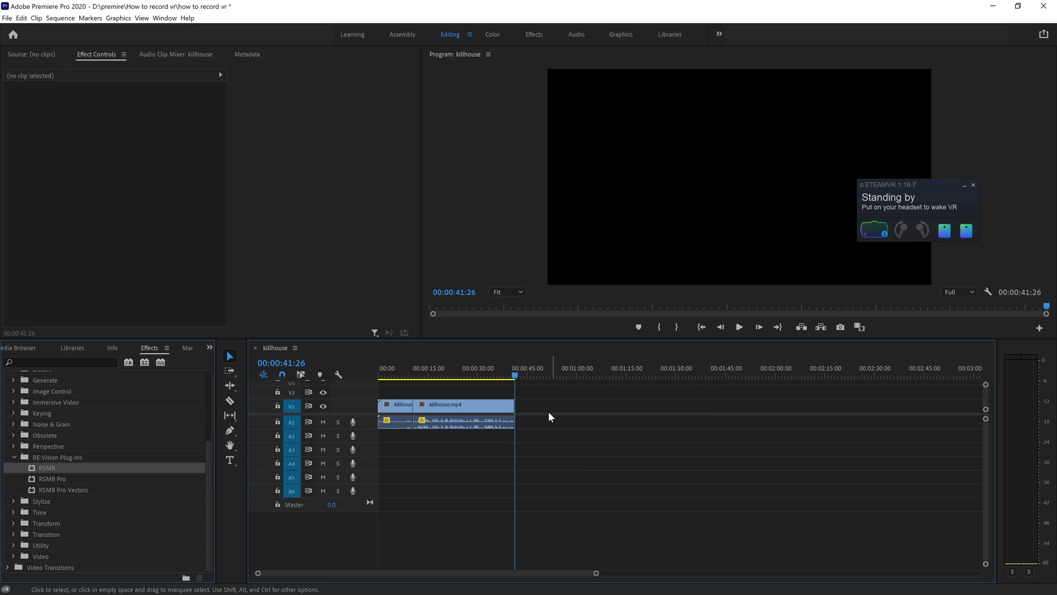
pyautogui.moveTo(388, 453); pyautogui.dragTo(389, 397)
pyautogui.press('Delete')
# Move the trimmed clip to start at 00:00 and preview it from the beginning.
pyautogui.click(474, 406)
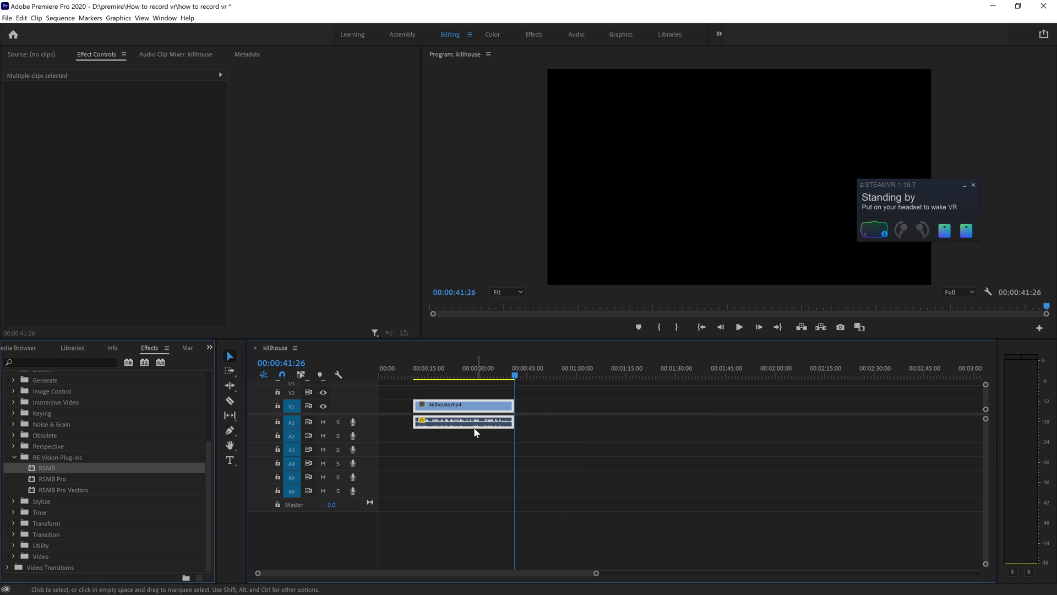
pyautogui.moveTo(455, 411); pyautogui.dragTo(421, 409)
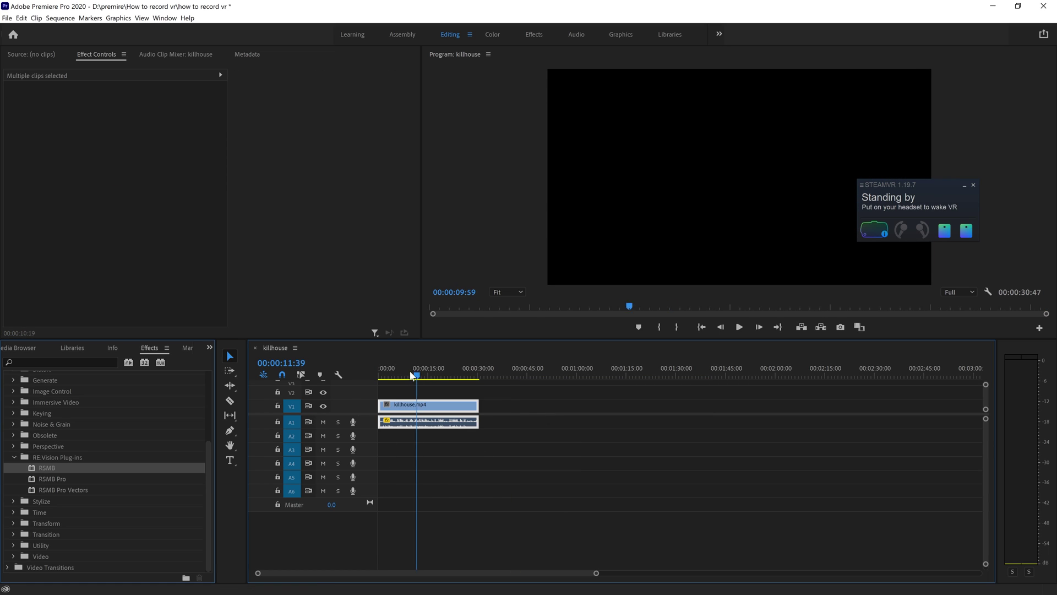
pyautogui.press('Home')
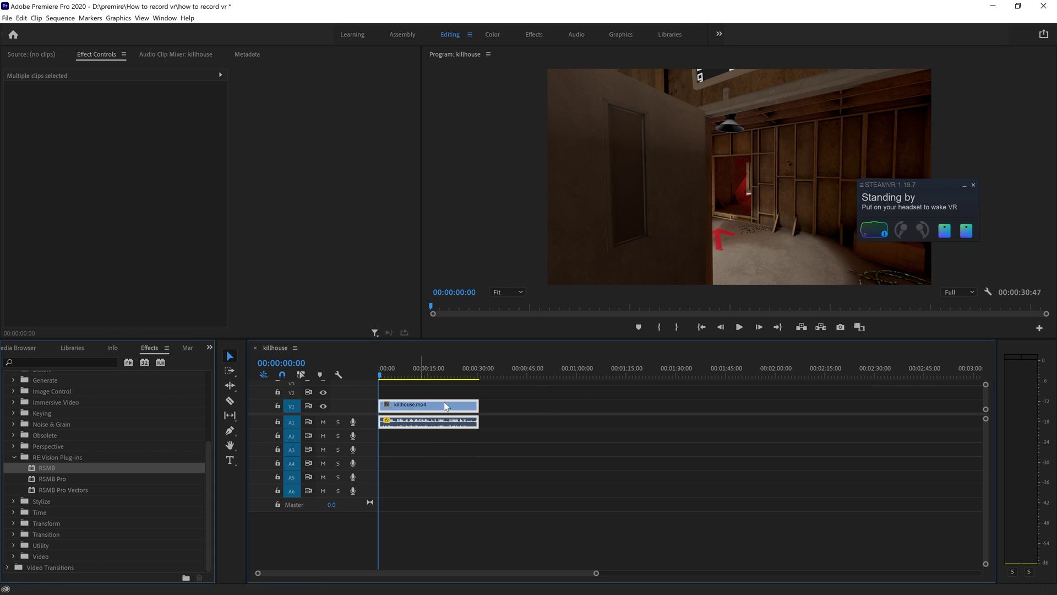
pyautogui.moveTo(390, 377)
pyautogui.mouseDown()
pyautogui.moveTo(418, 378)
pyautogui.moveTo(347, 376)
pyautogui.moveTo(472, 380)
pyautogui.moveTo(379, 378)
pyautogui.mouseUp()
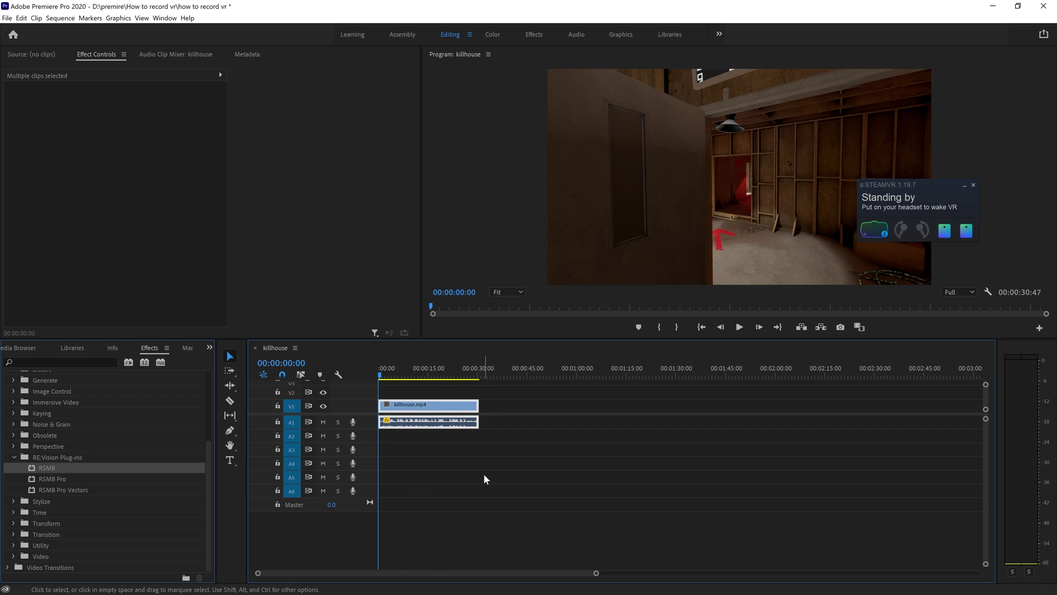
pyautogui.click(484, 474)
# Apply RSMB to killhouse.mp4, review the ReelSmart Motion Blur product page, then move Firefox aside.
pyautogui.moveTo(42, 468); pyautogui.dragTo(405, 410)
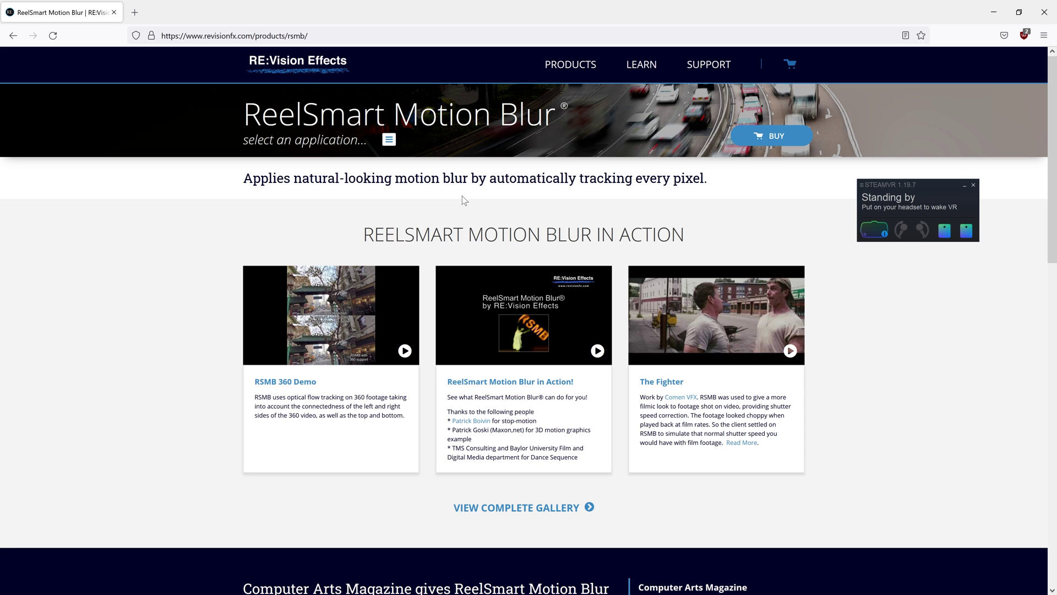
pyautogui.scroll(-6, 514, 320)
pyautogui.scroll(-1, 521, 328)
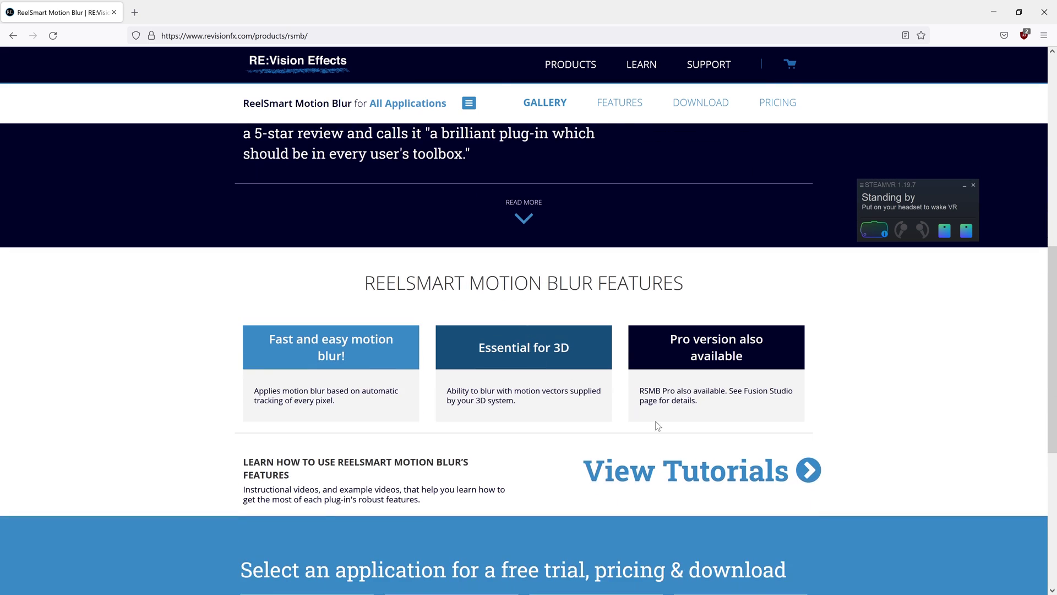
pyautogui.scroll(7, 658, 427)
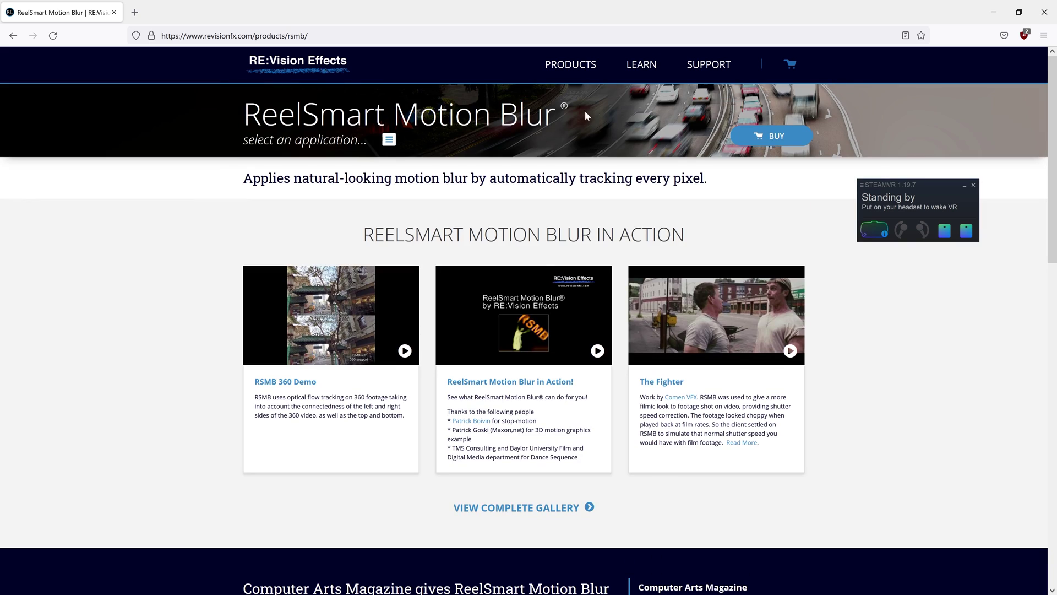
pyautogui.moveTo(778, 8); pyautogui.dragTo(809, 75)
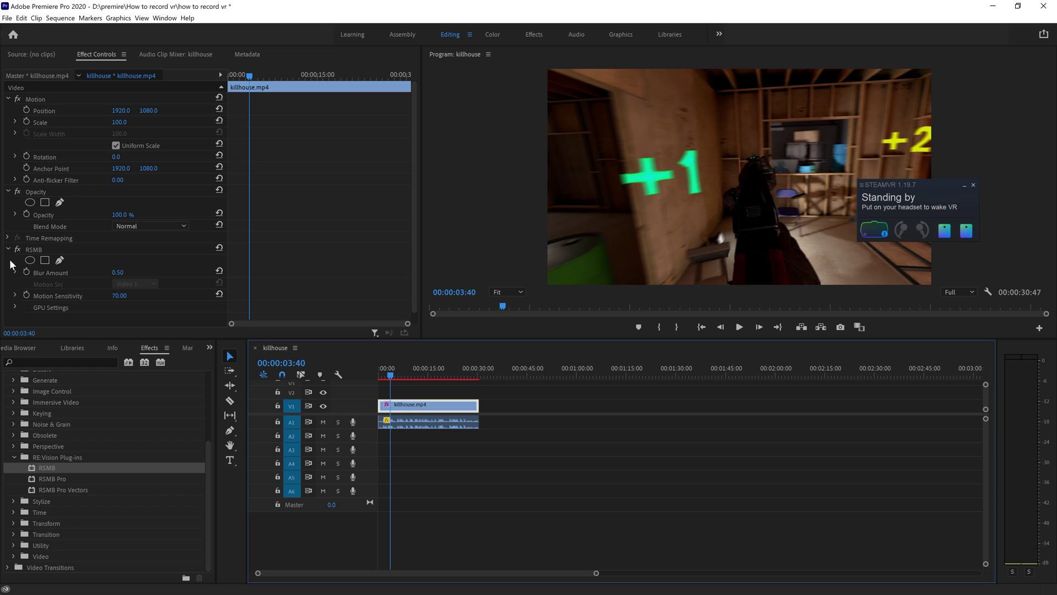
# Remove RSMB from the killhouse.mp4 clip and apply it again from the Effects panel.
pyautogui.click(80, 252)
pyautogui.press('Delete')
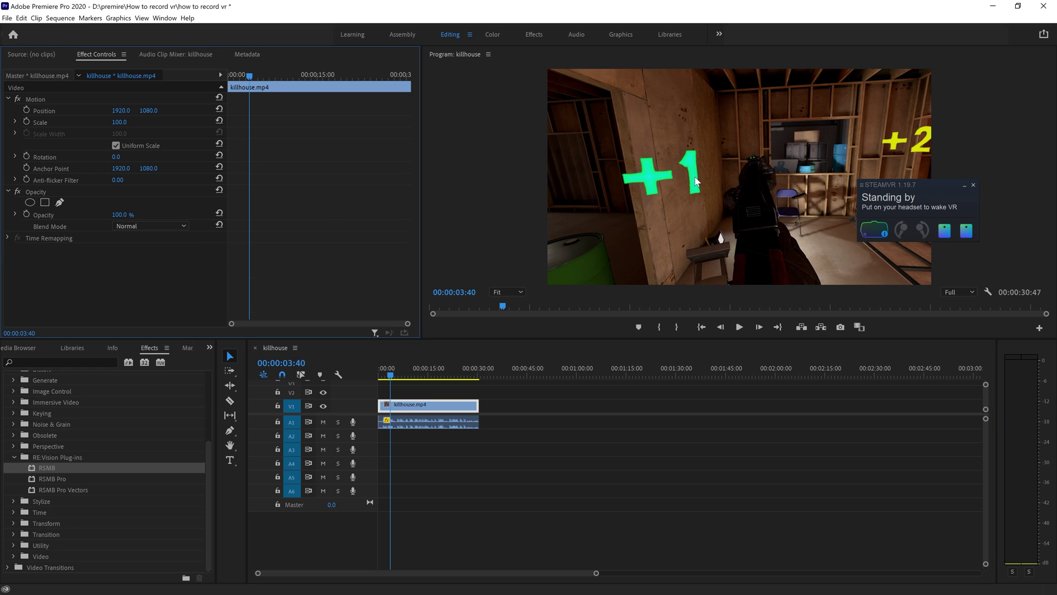
pyautogui.moveTo(74, 469); pyautogui.dragTo(417, 412)
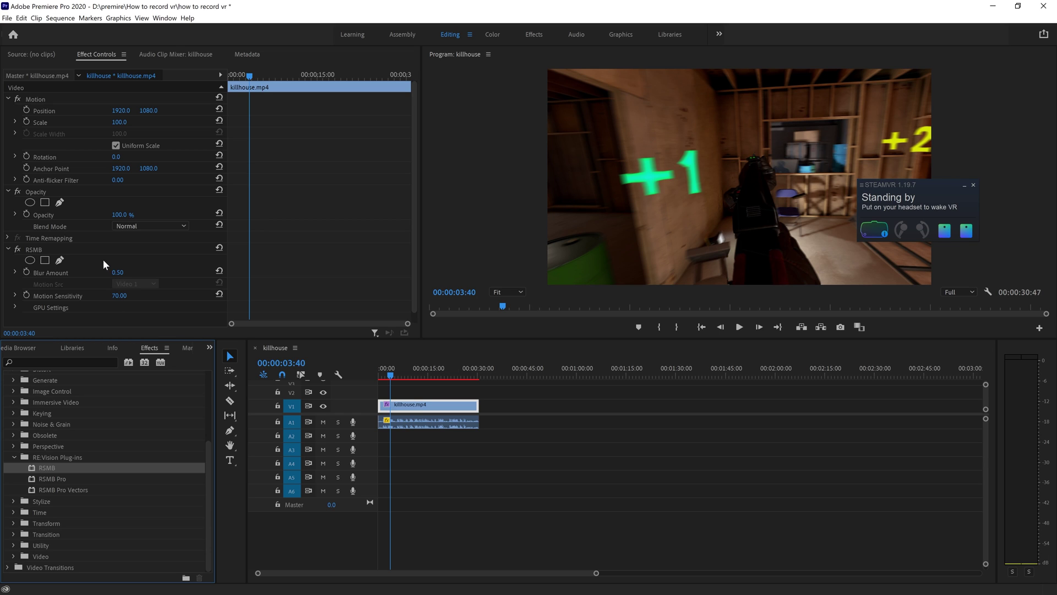
# In RSMB's GPU Settings, set Use GPU to ON.
pyautogui.click(13, 308)
pyautogui.scroll(-1, 60, 306)
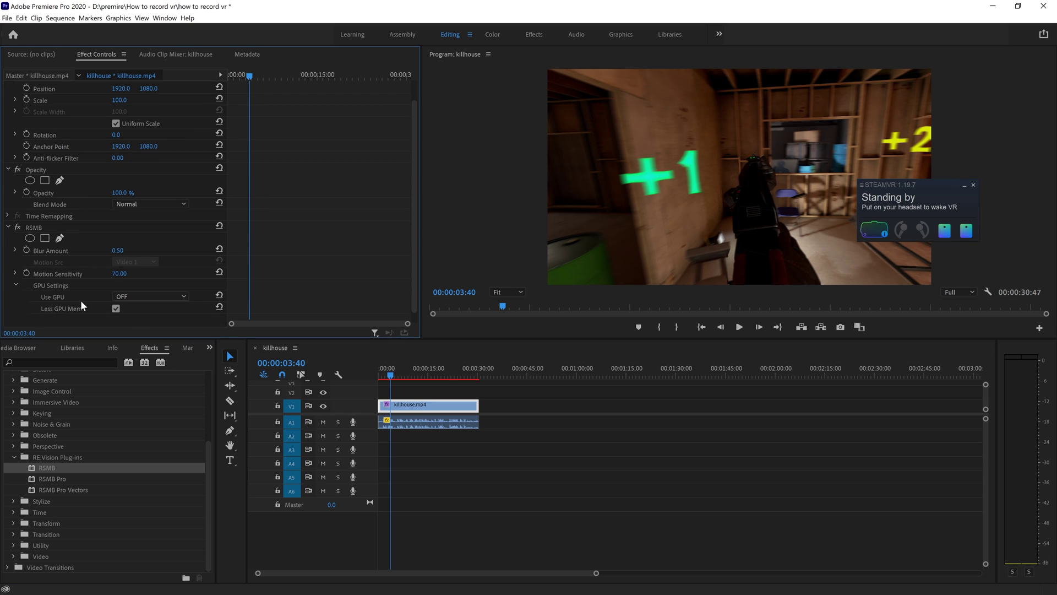
pyautogui.click(120, 296)
pyautogui.click(134, 317)
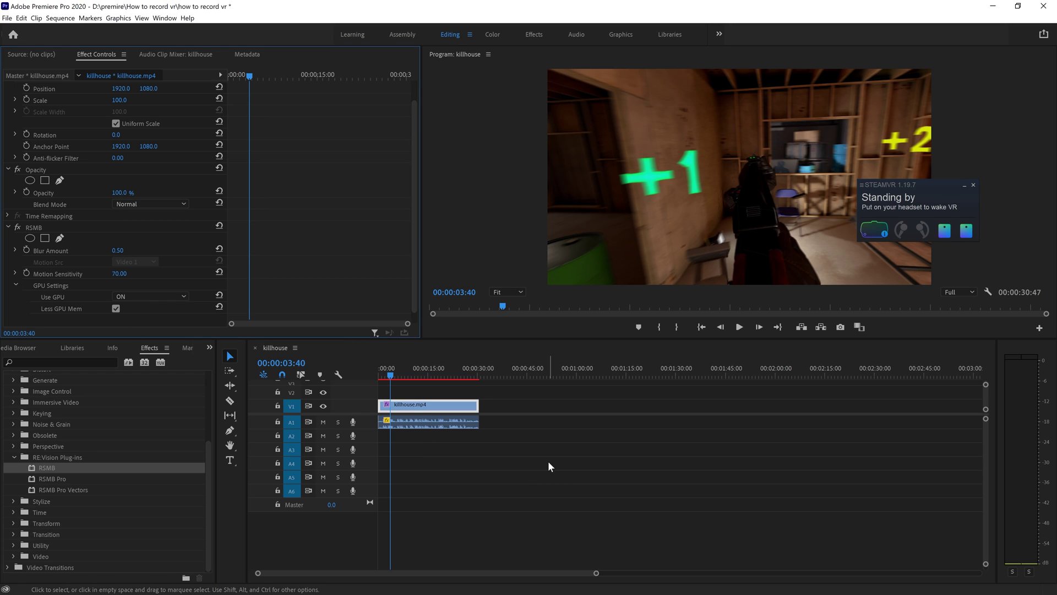
# Start an export of the sequence using the YouTube 2160p 4K Ultra HD preset.
pyautogui.click(547, 461)
pyautogui.hotkey('ctrl', 'm')
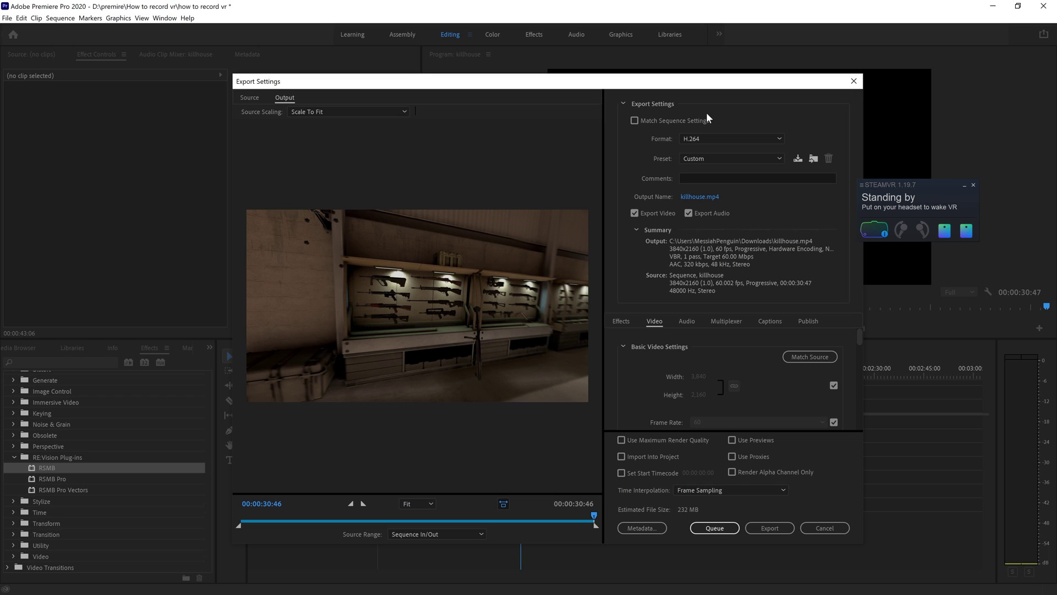
pyautogui.click(702, 159)
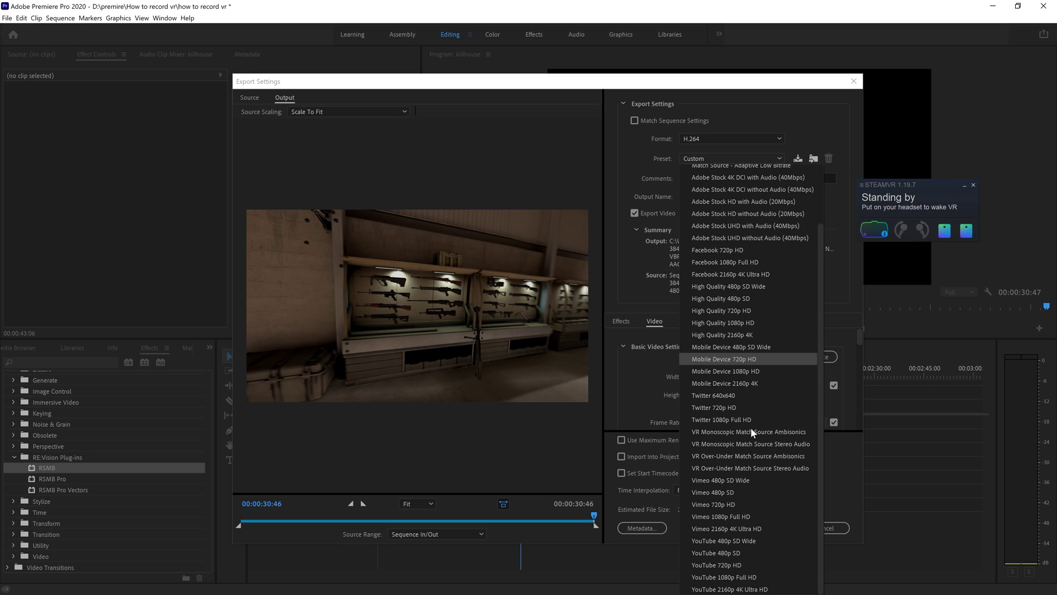
pyautogui.click(743, 586)
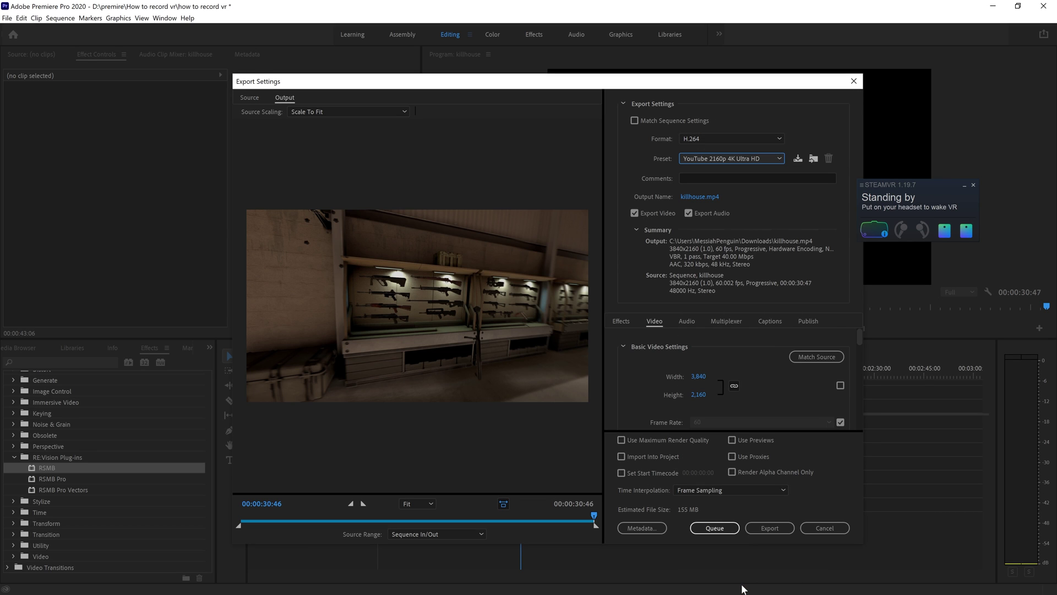
# Set the H.264 export's target bitrate to 68 Mbps with CBR bitrate encoding.
pyautogui.scroll(-5, 649, 384)
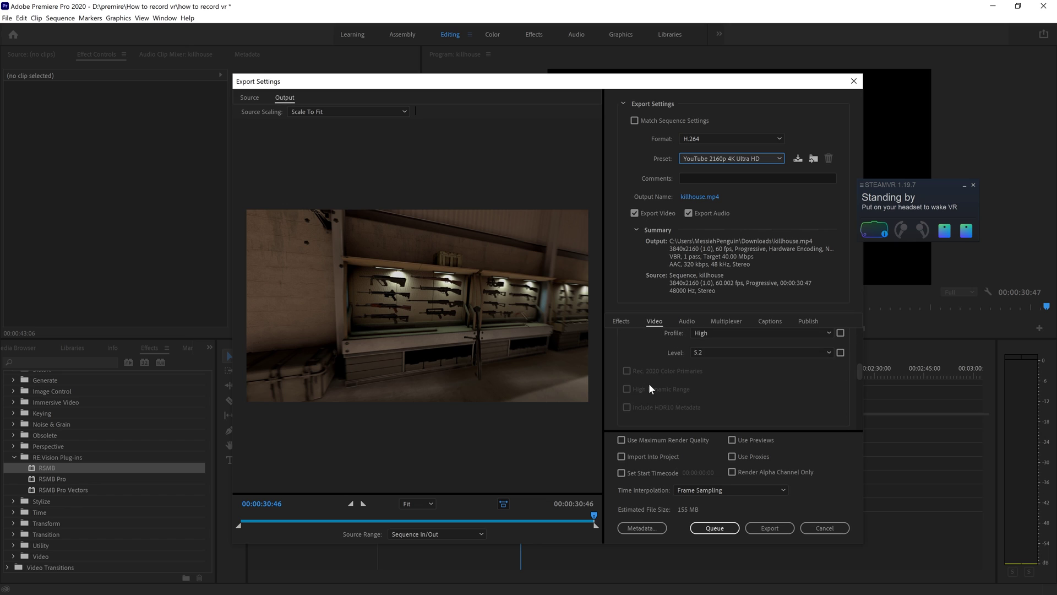
pyautogui.scroll(-2, 656, 388)
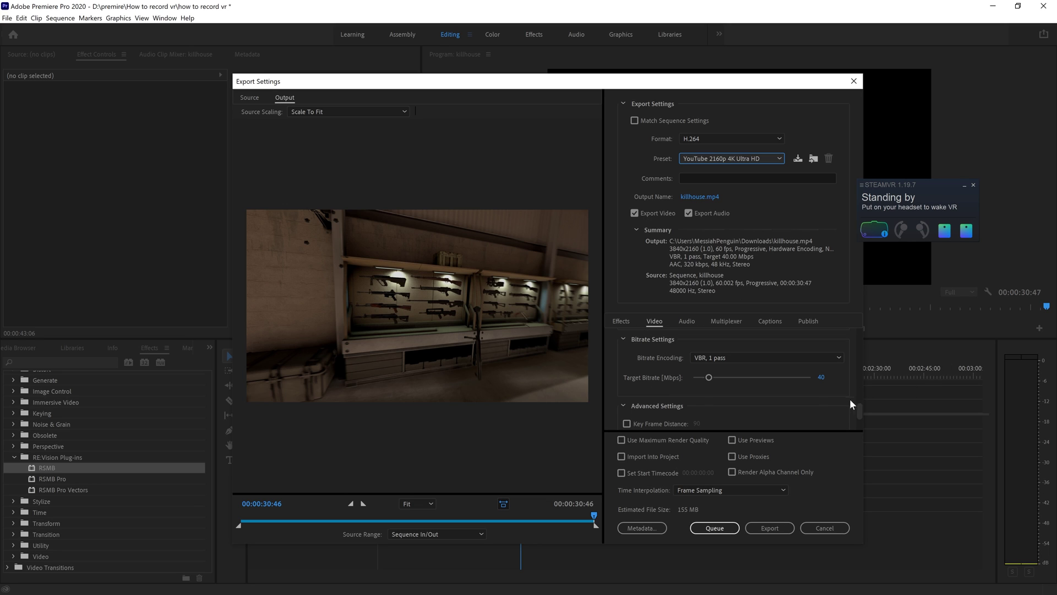
pyautogui.click(821, 378)
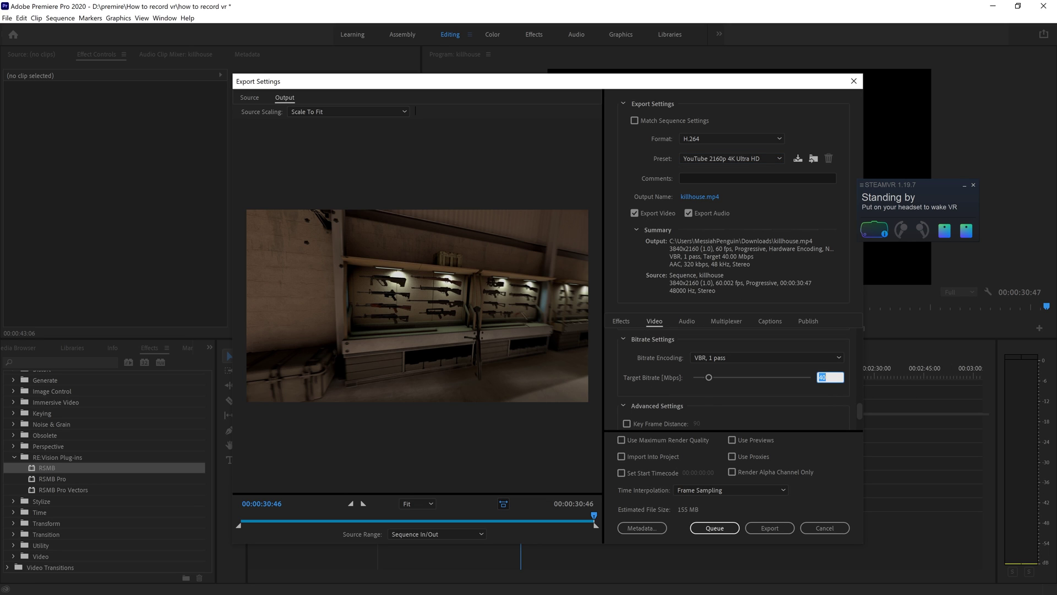
pyautogui.write('68')
pyautogui.click(705, 359)
pyautogui.click(712, 372)
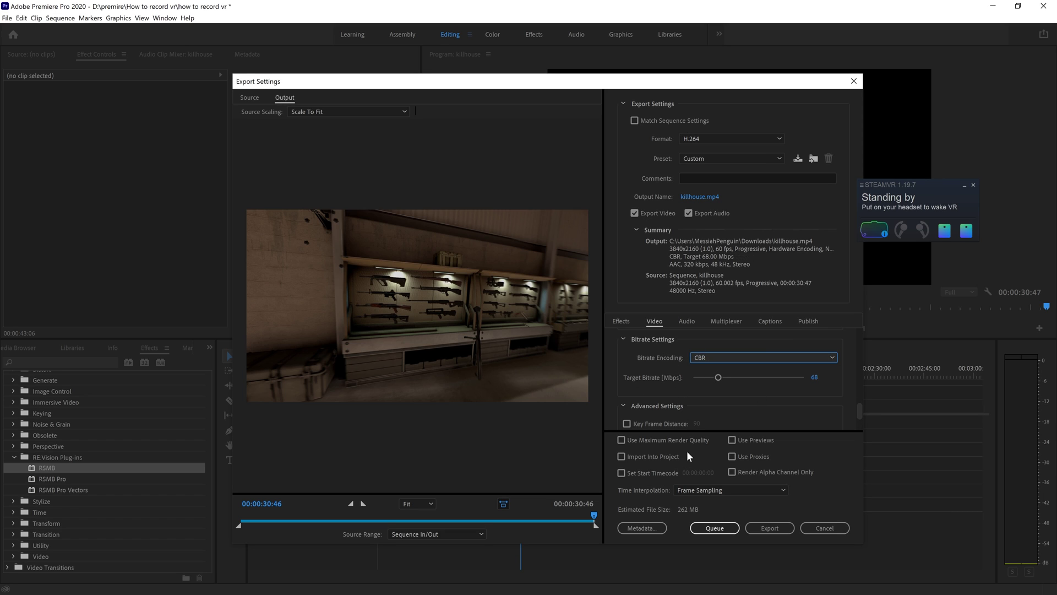
pyautogui.hotkey('alt', 'Tab')
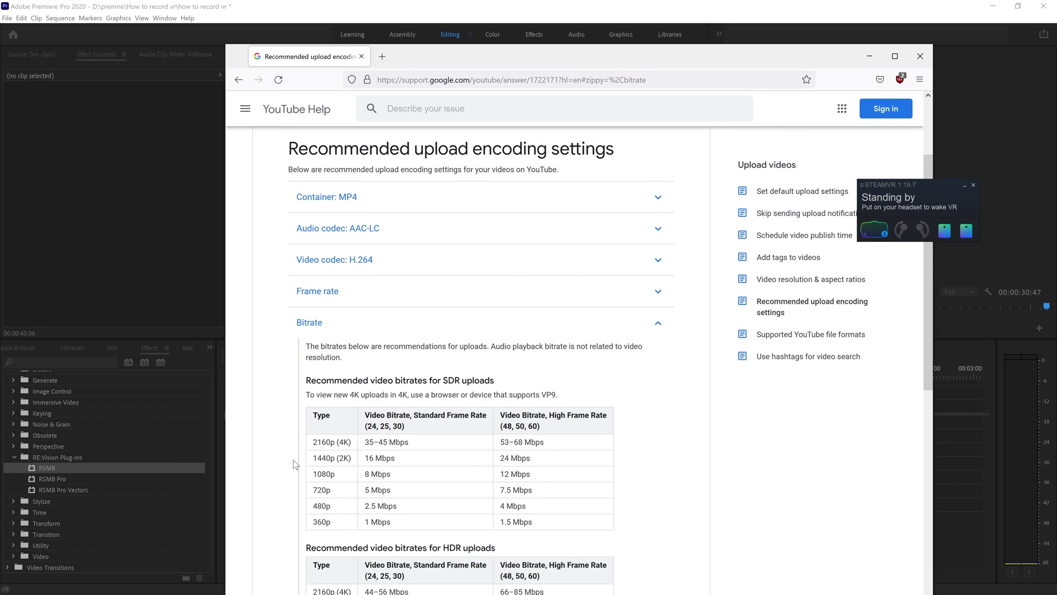
# Check the 2160p (4K) row of YouTube's SDR bitrate table, noting the 68 Mbps upper figure.
pyautogui.moveTo(309, 443); pyautogui.dragTo(359, 443)
pyautogui.moveTo(500, 443); pyautogui.dragTo(597, 444)
pyautogui.moveTo(509, 442); pyautogui.dragTo(576, 447)
pyautogui.click(578, 458)
pyautogui.scroll(-2, 576, 472)
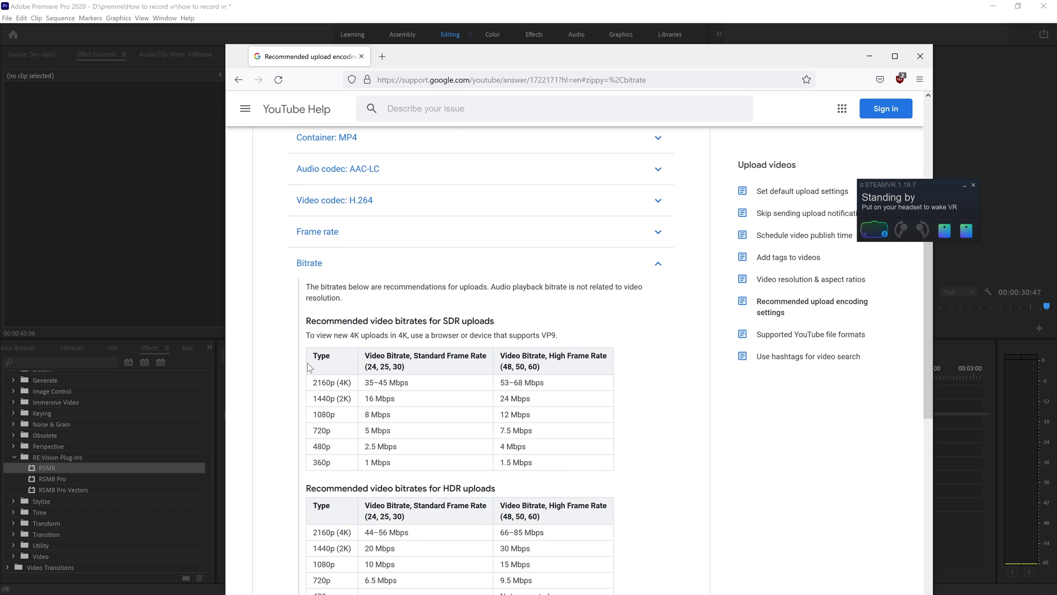
pyautogui.scroll(-5, 608, 485)
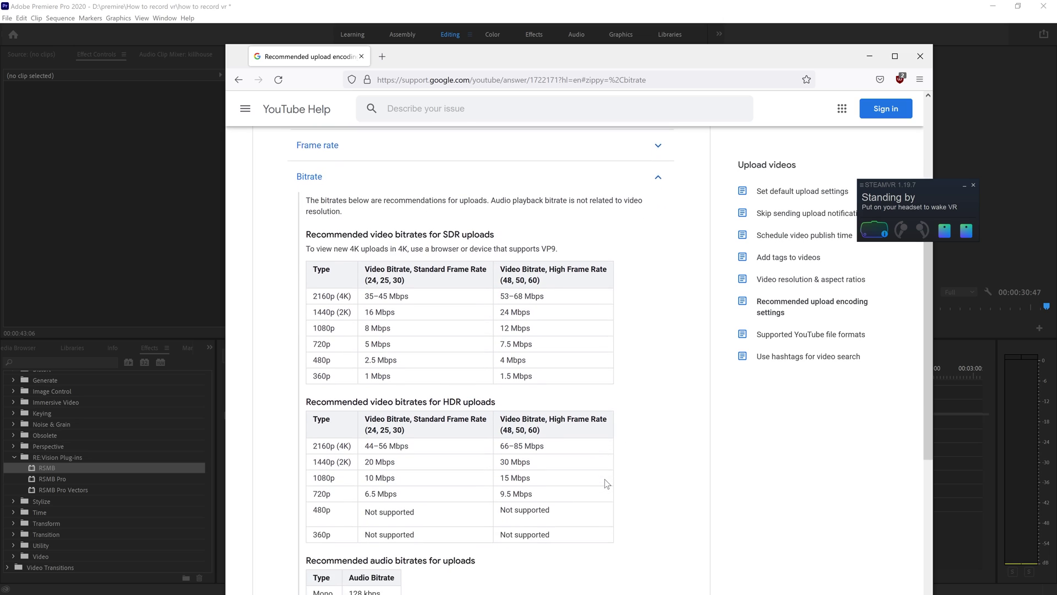
pyautogui.hotkey('alt', 'Tab')
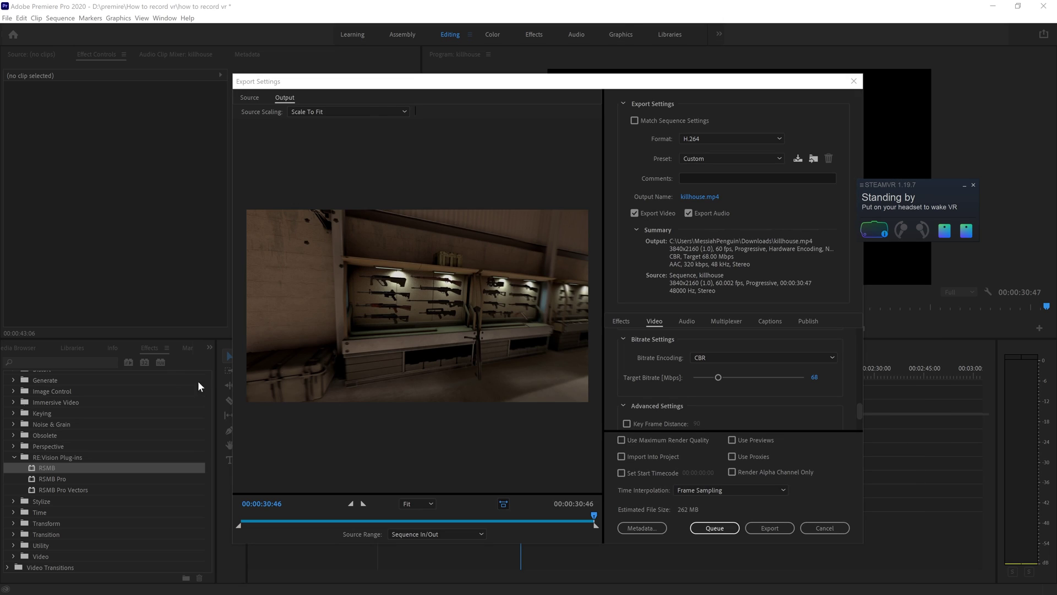